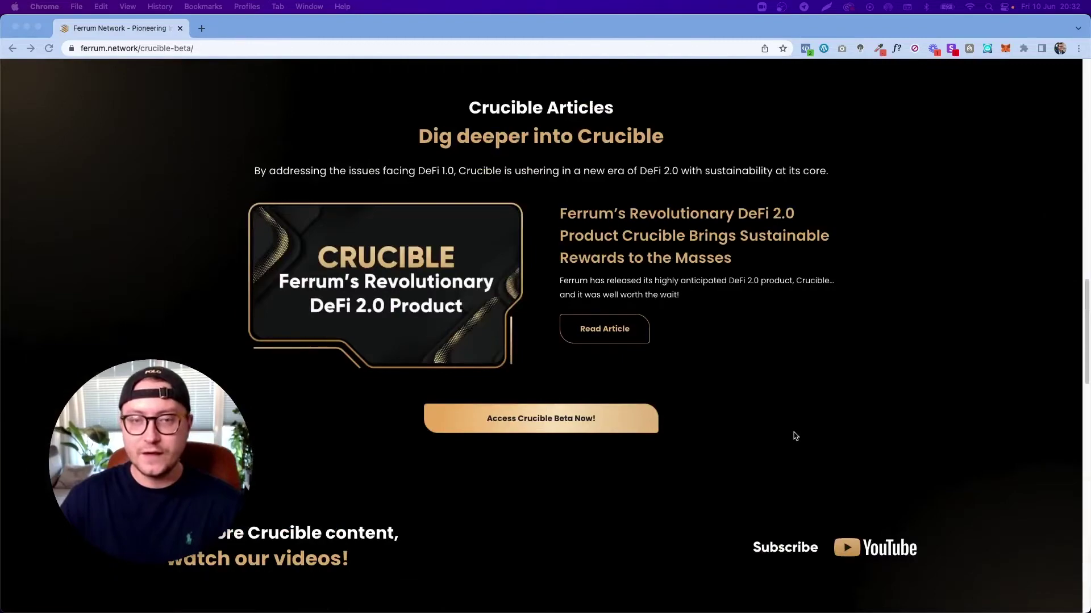
Access the Crucible beta from the Ferrum Network page and open its Crucible section
scroll(795, 436, up, 5)
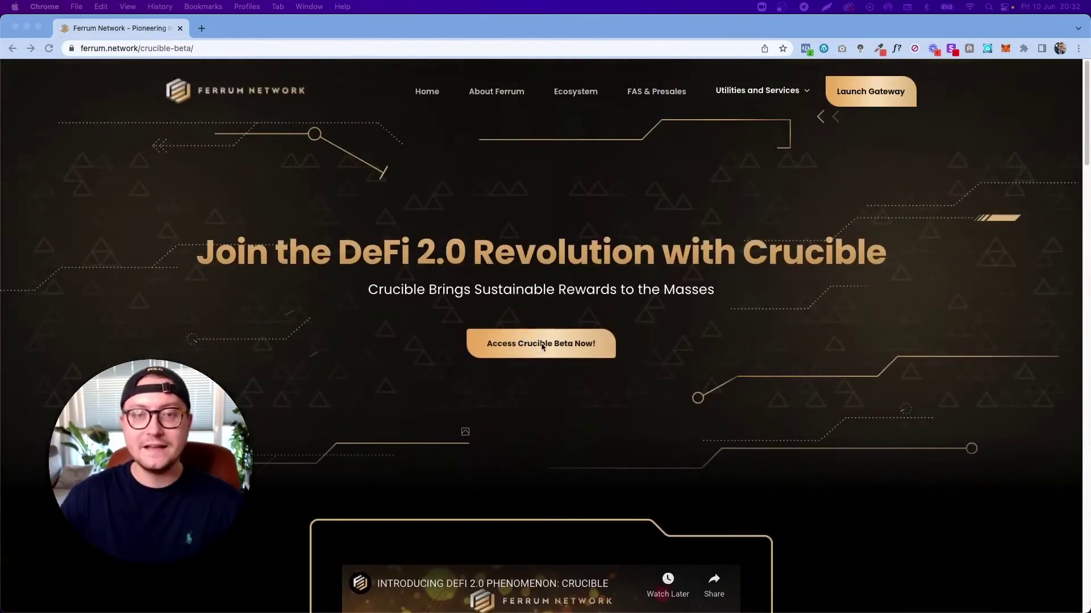
click(542, 347)
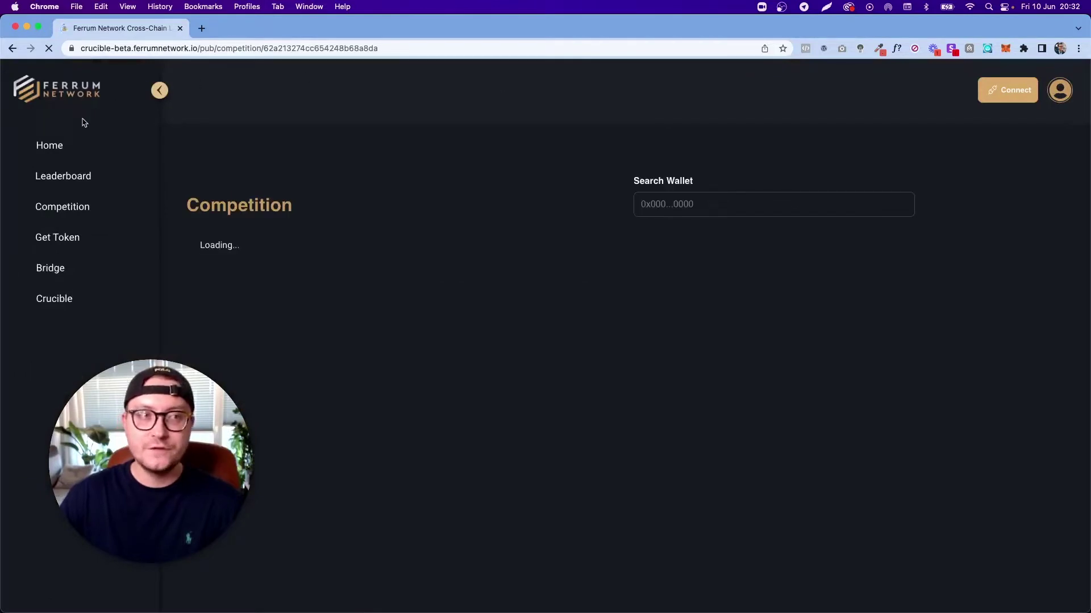
click(73, 136)
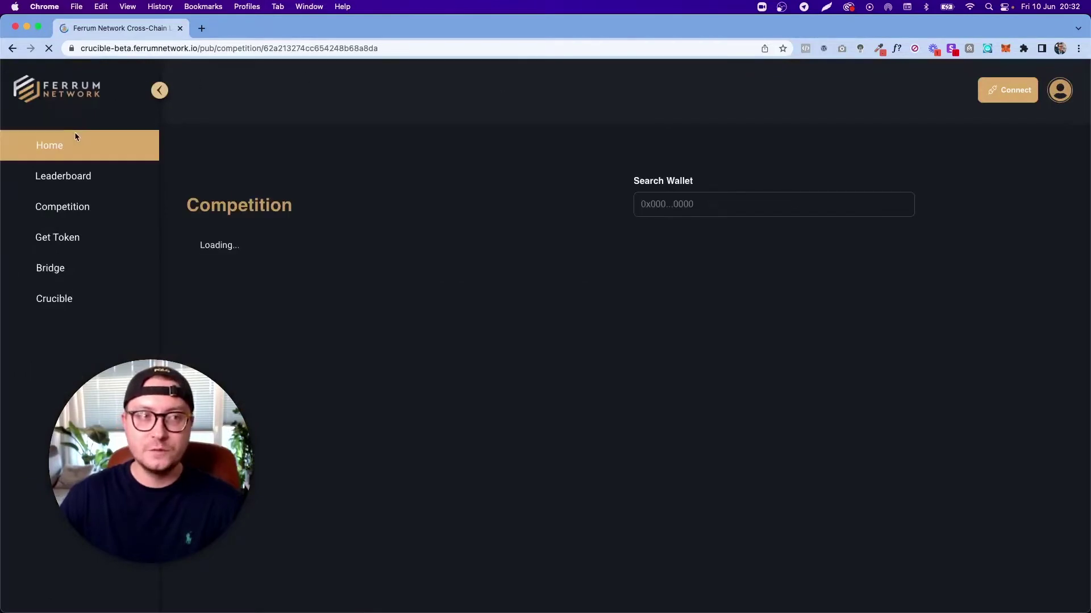
click(71, 301)
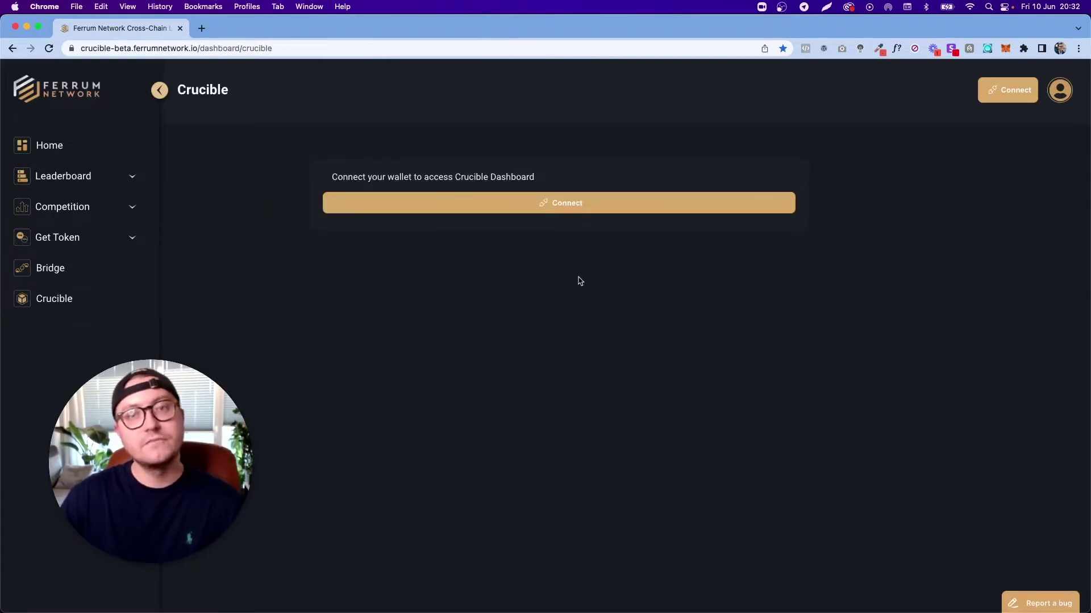
Connect the MetaMask wallet to the Crucible dashboard and approve the request in the wallet
click(599, 200)
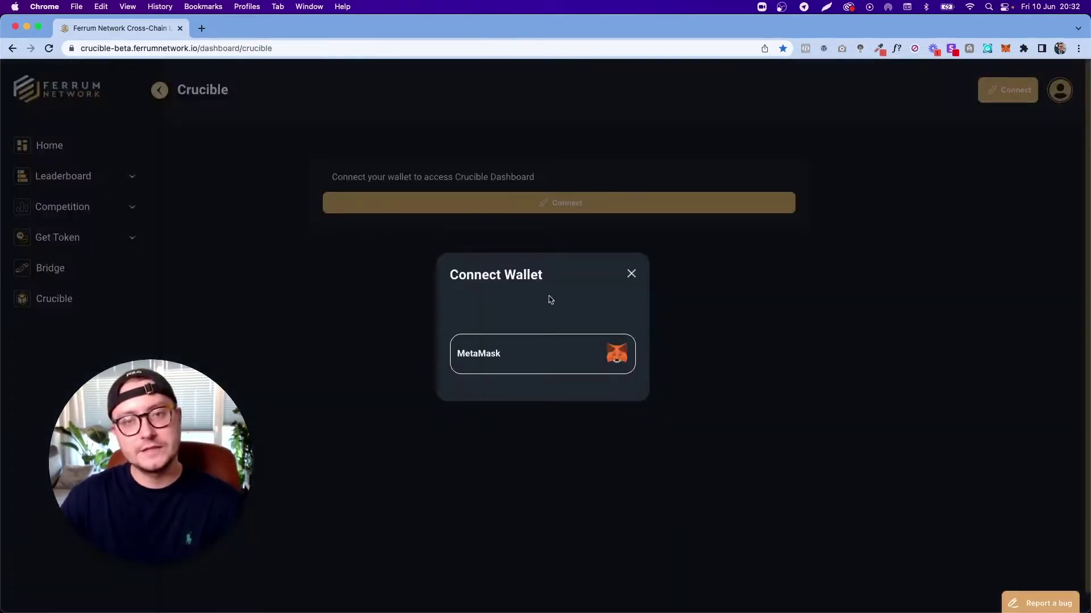
click(539, 345)
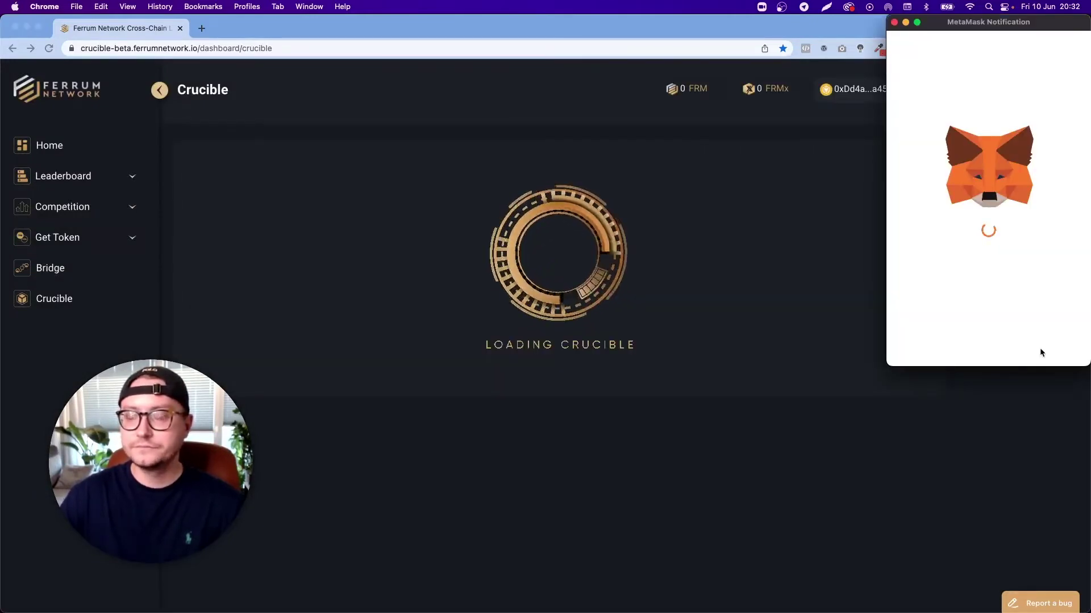
click(1038, 346)
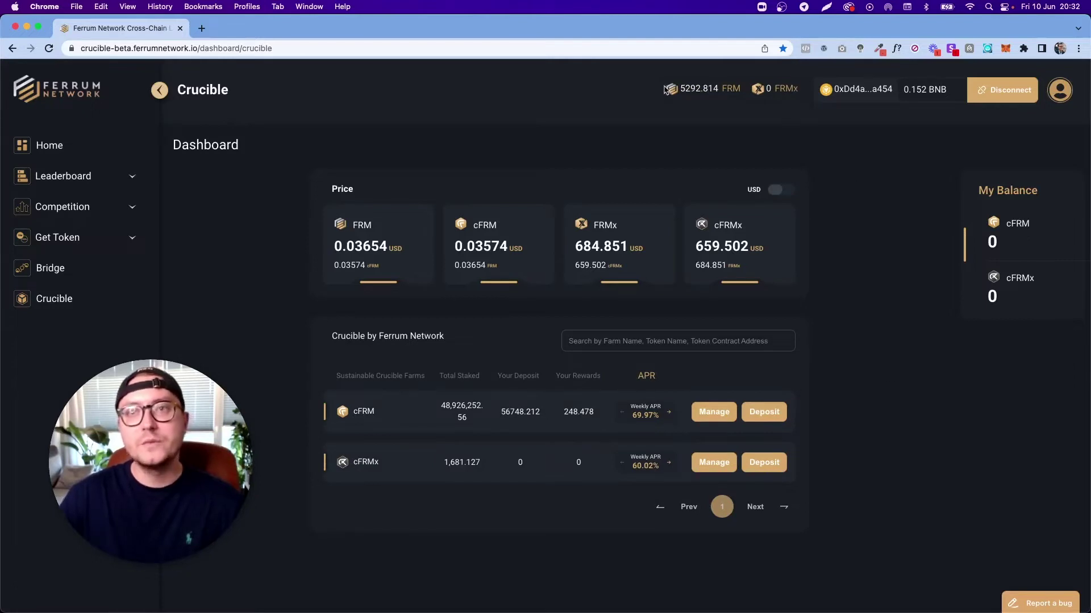
Examine the wallet's FRM and FRMx balances, the token prices in USD and Crucible view, and the farms' staked and deposit columns
drag(676, 89, 801, 92)
click(797, 89)
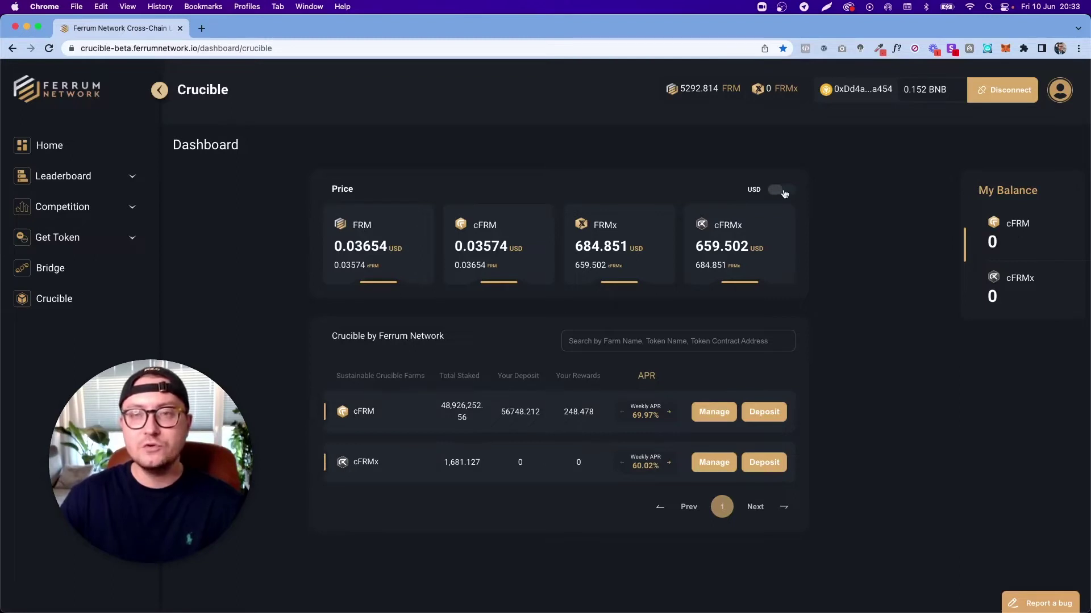
click(783, 191)
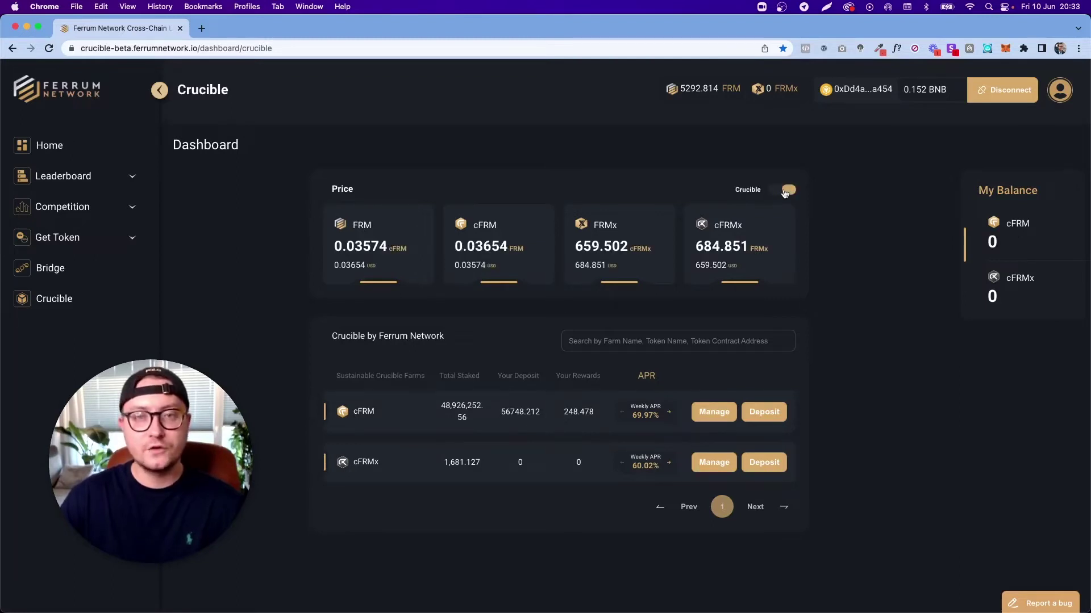
click(786, 192)
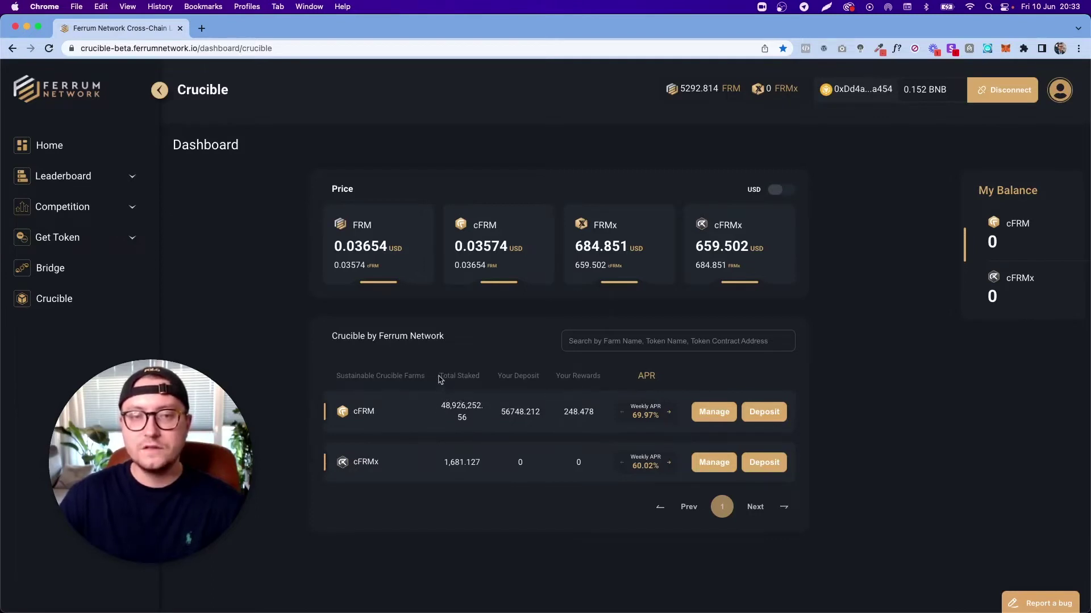
drag(439, 377, 485, 379)
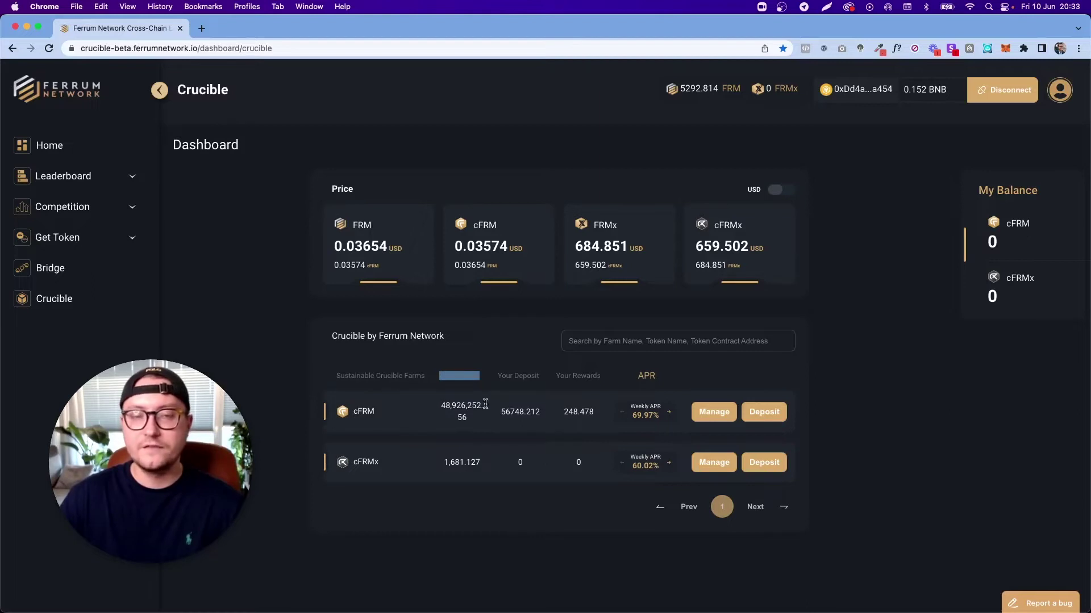
drag(497, 376, 555, 382)
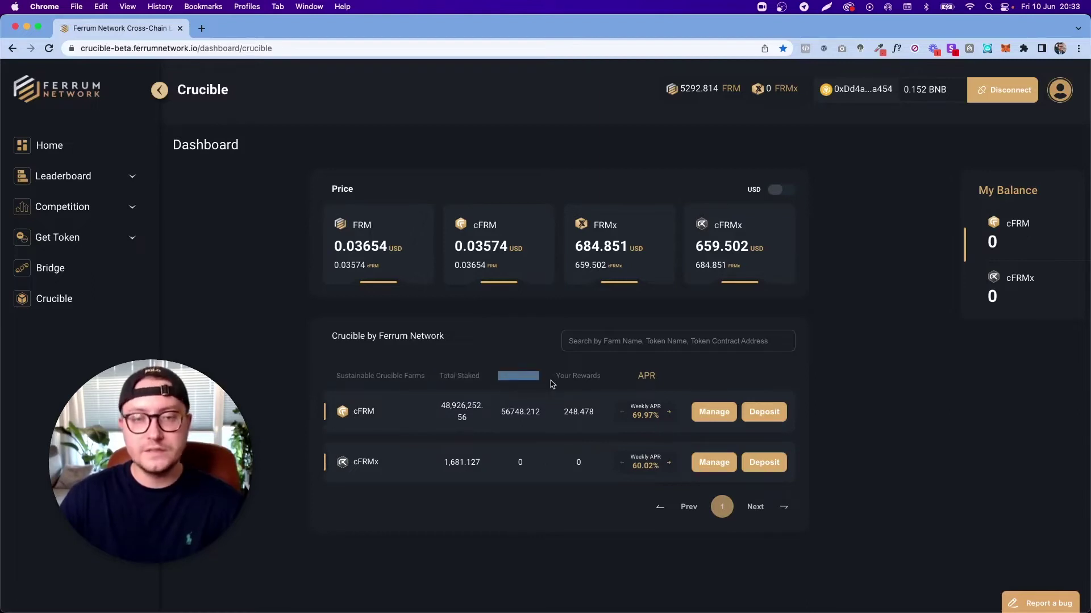
click(491, 413)
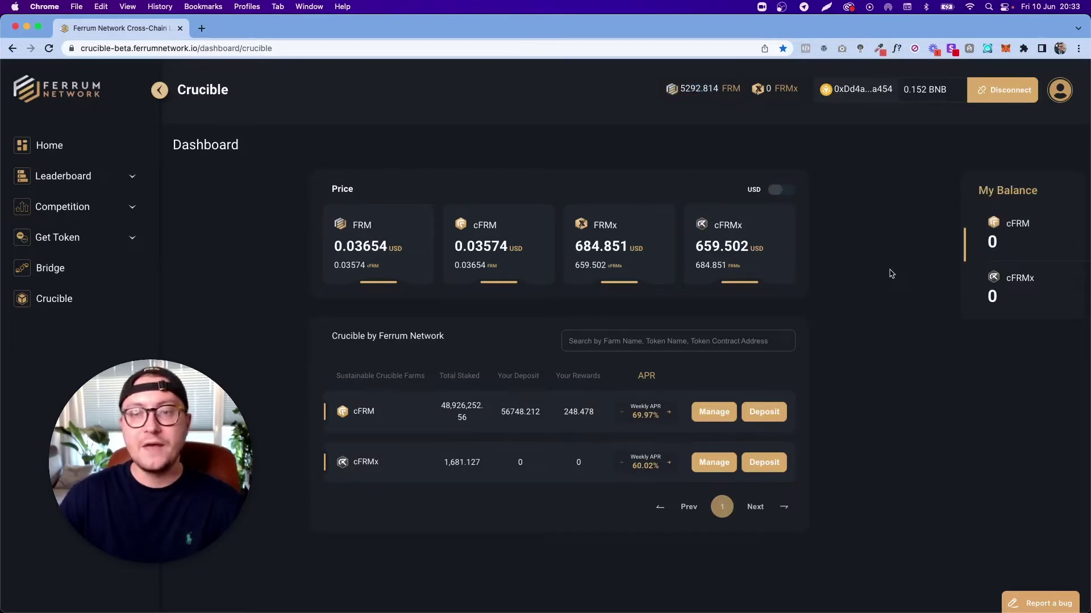
Open the cFRM farm's management dashboard past the intro guide and view the tokens offered for purchase
click(719, 415)
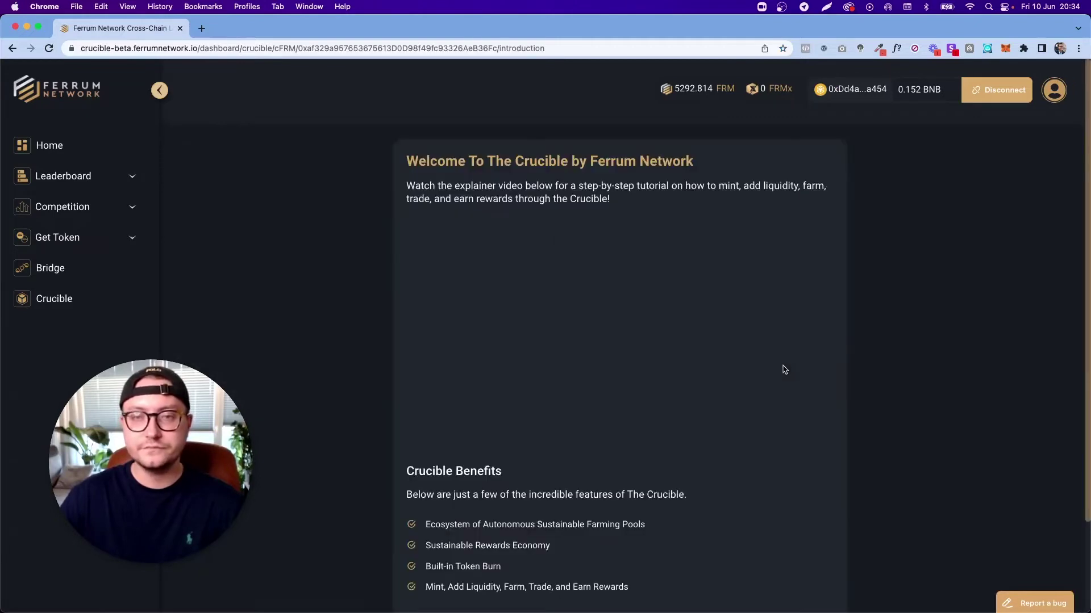
scroll(733, 263, down, 3)
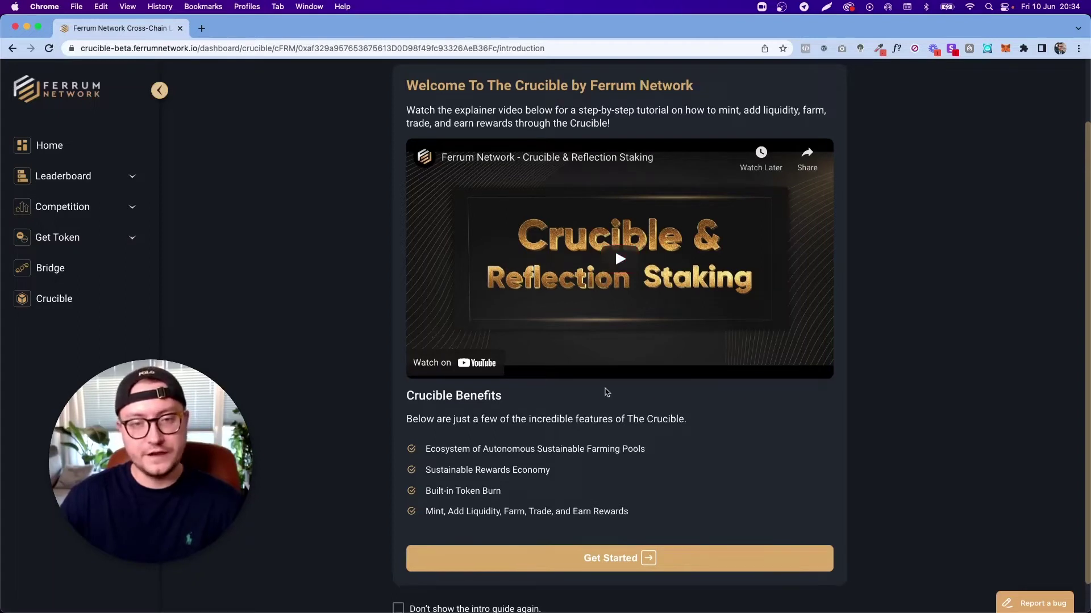
scroll(603, 390, down, 1)
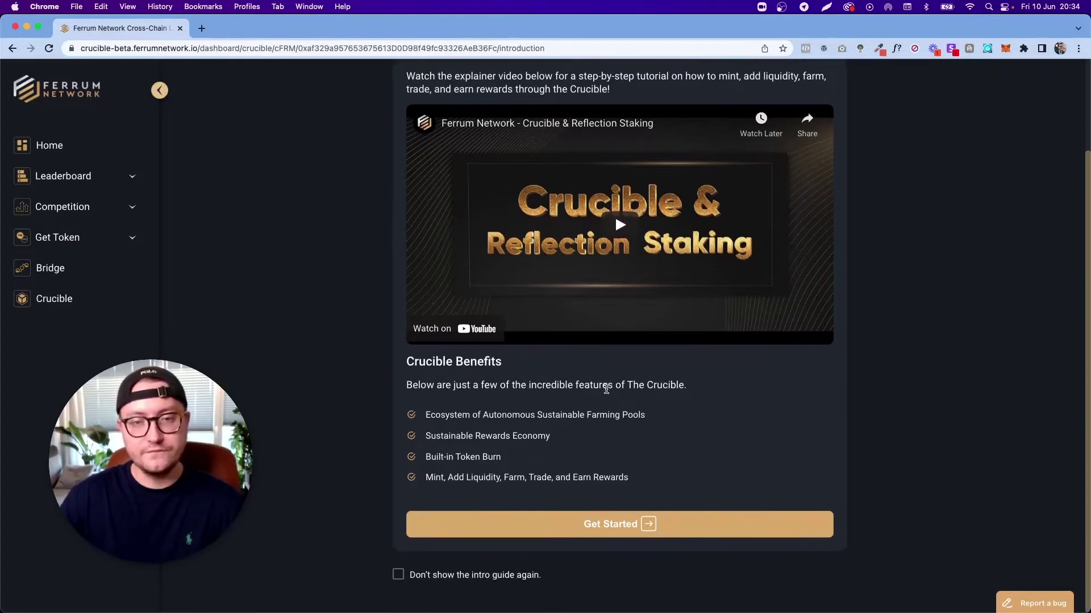
click(646, 522)
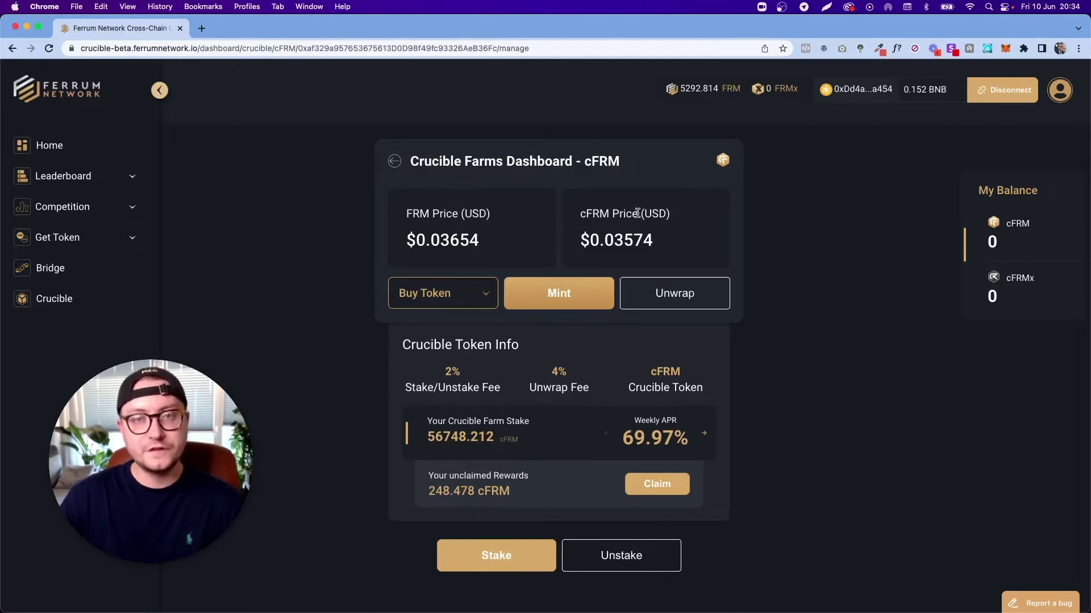
click(485, 292)
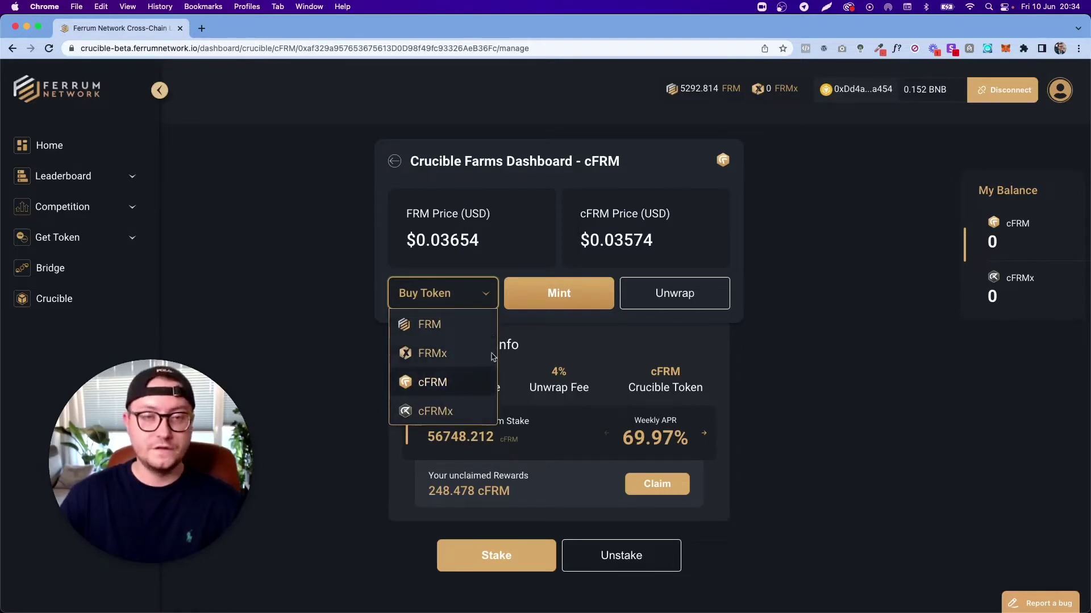
click(548, 243)
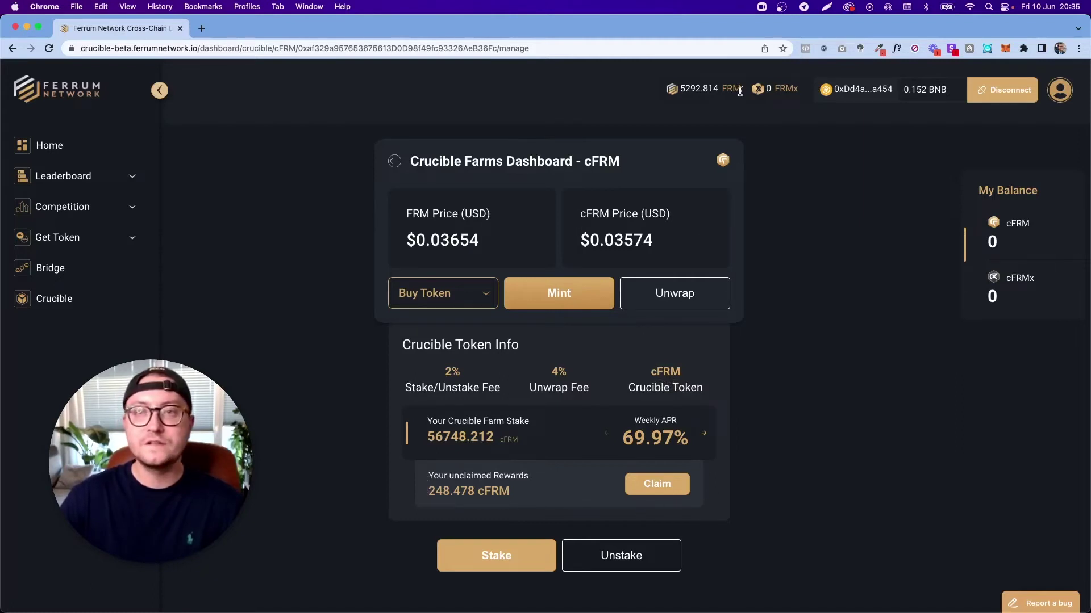
Mint cFRM using the maximum available FRM balance and confirm the transaction in MetaMask
click(582, 301)
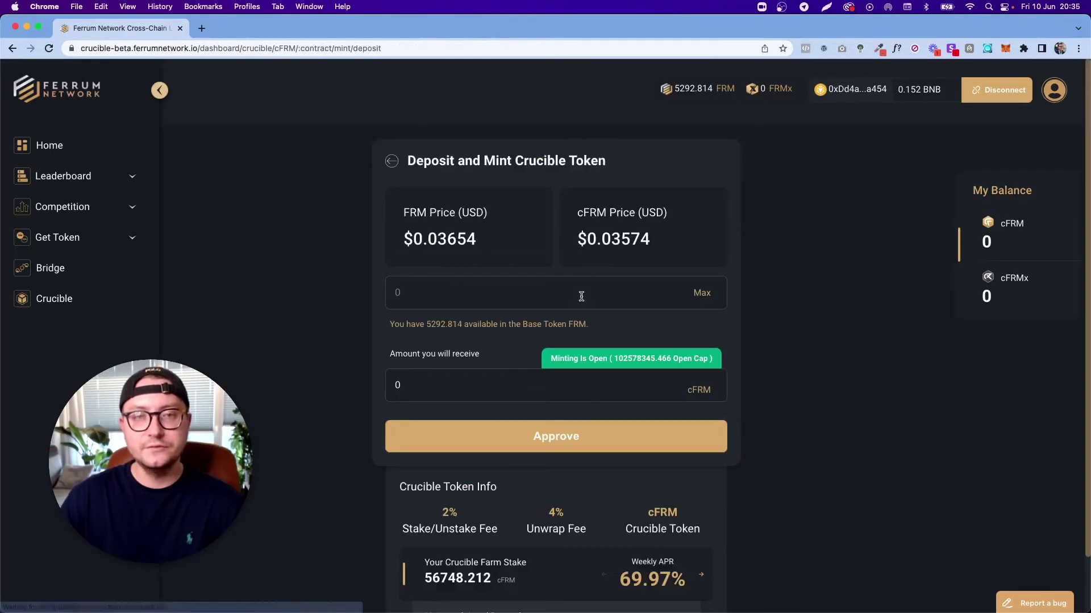
click(593, 294)
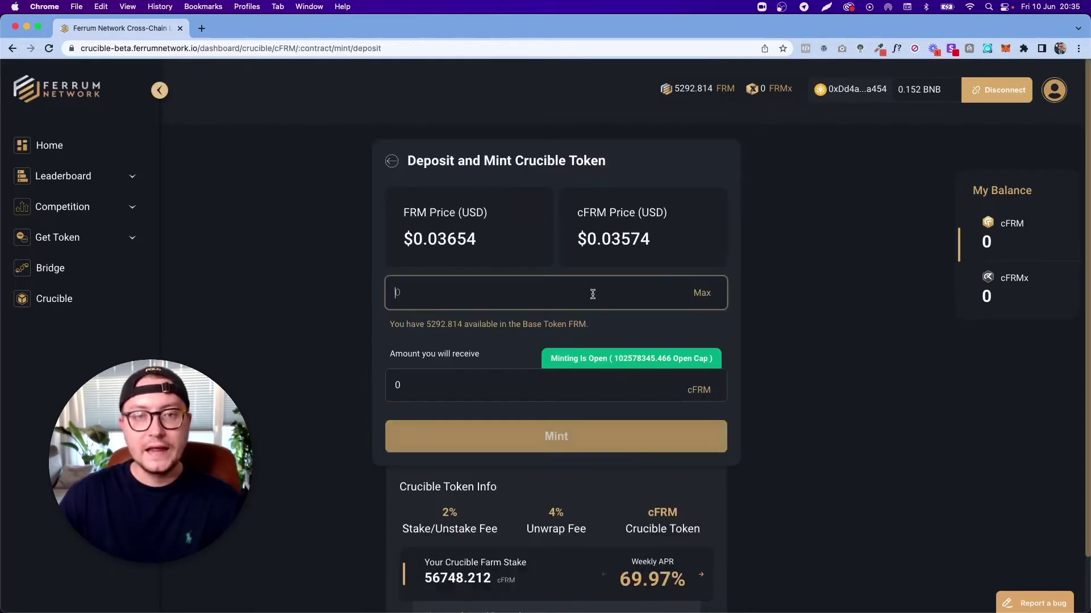
click(702, 294)
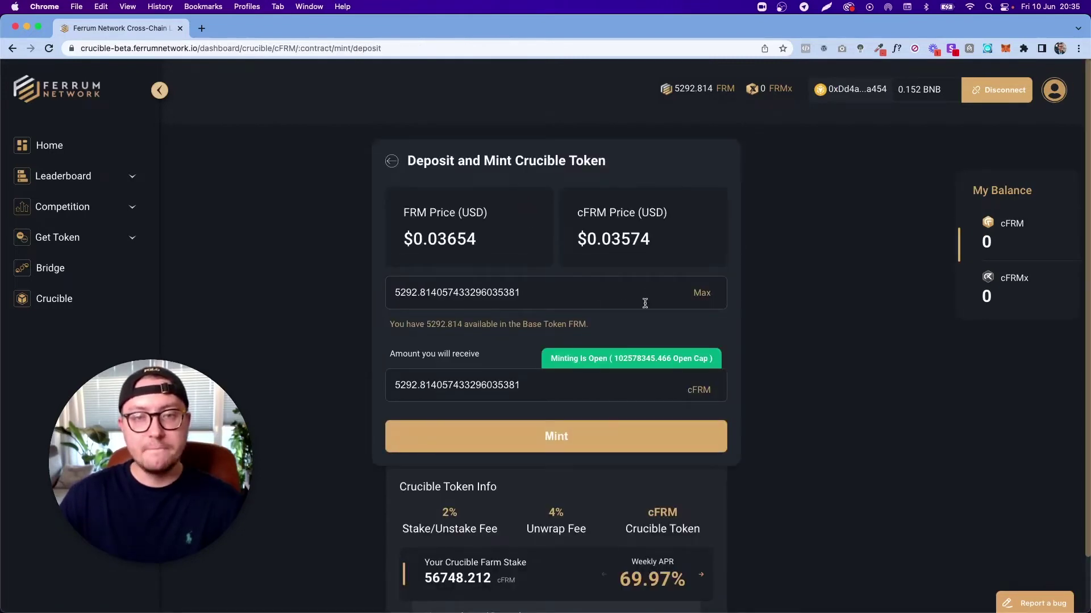
scroll(511, 380, down, 1)
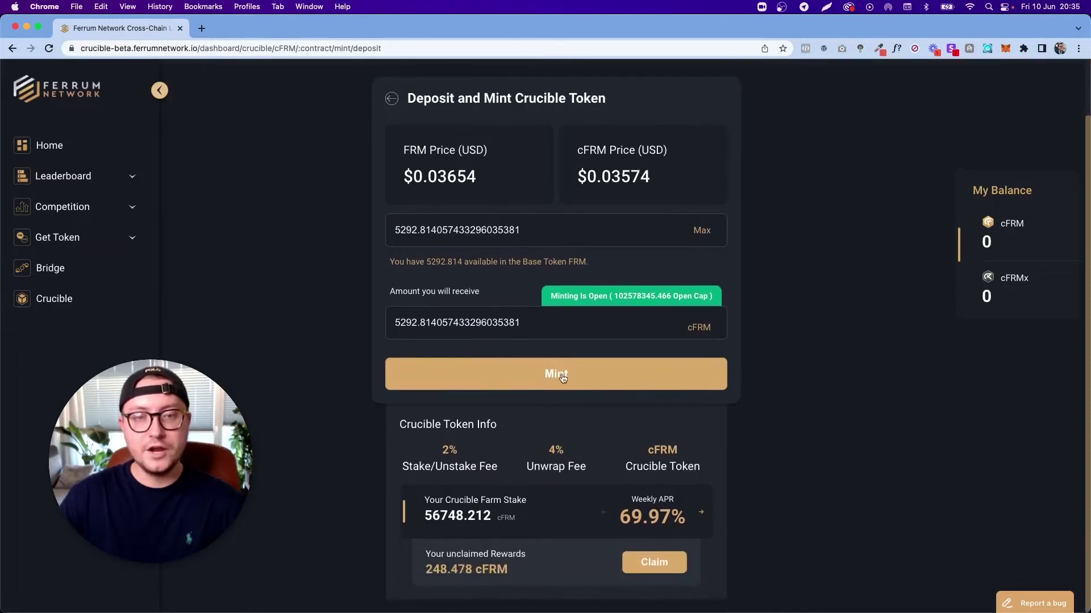
click(564, 378)
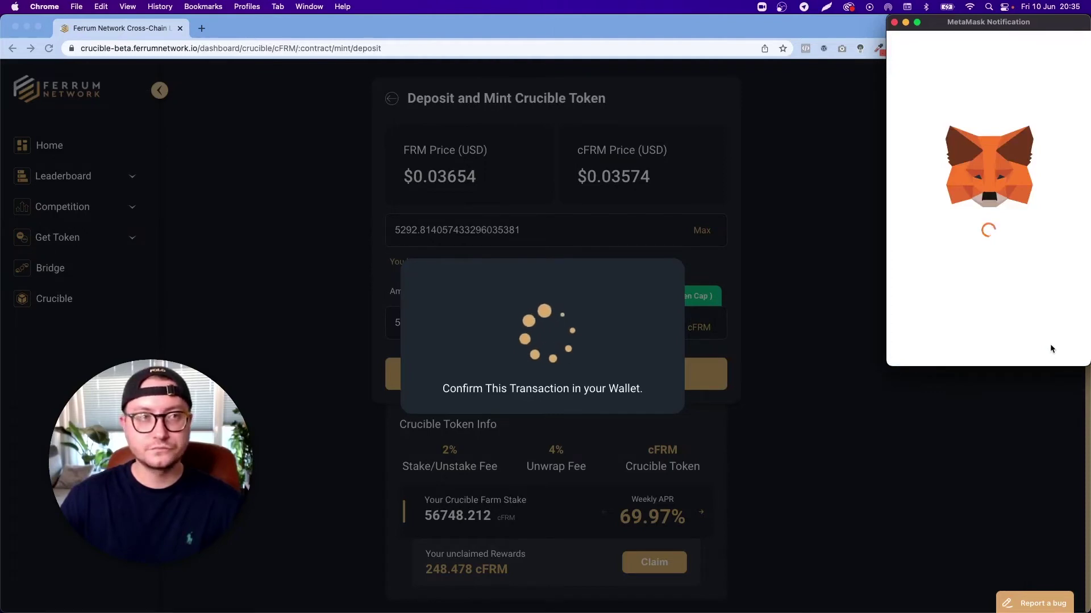
click(1050, 349)
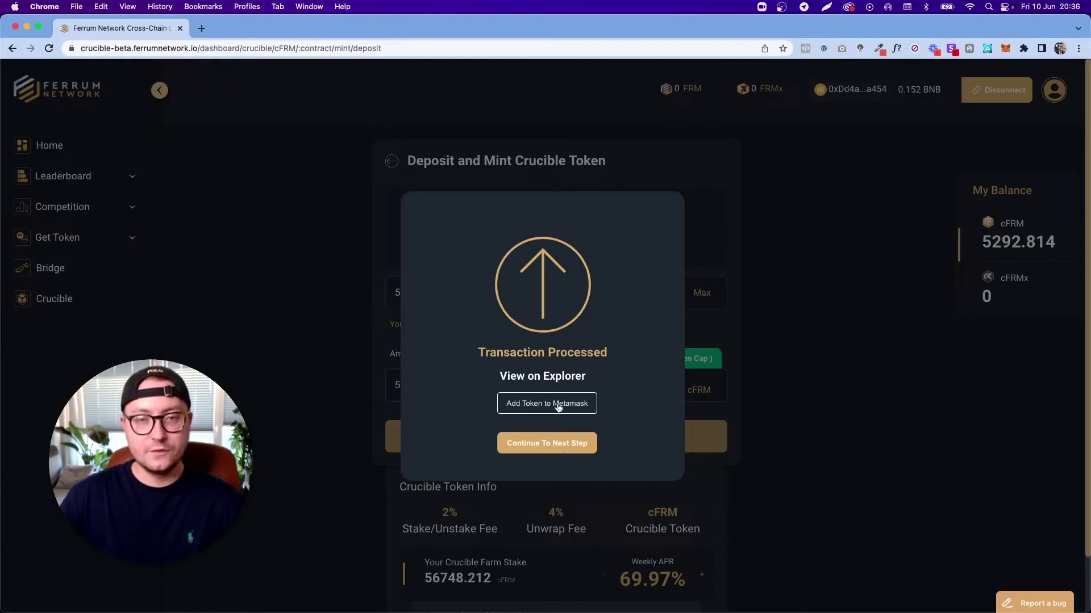
Continue past the processed mint, accept both staking and rewards acknowledgements, and proceed to stake cFRM
click(555, 445)
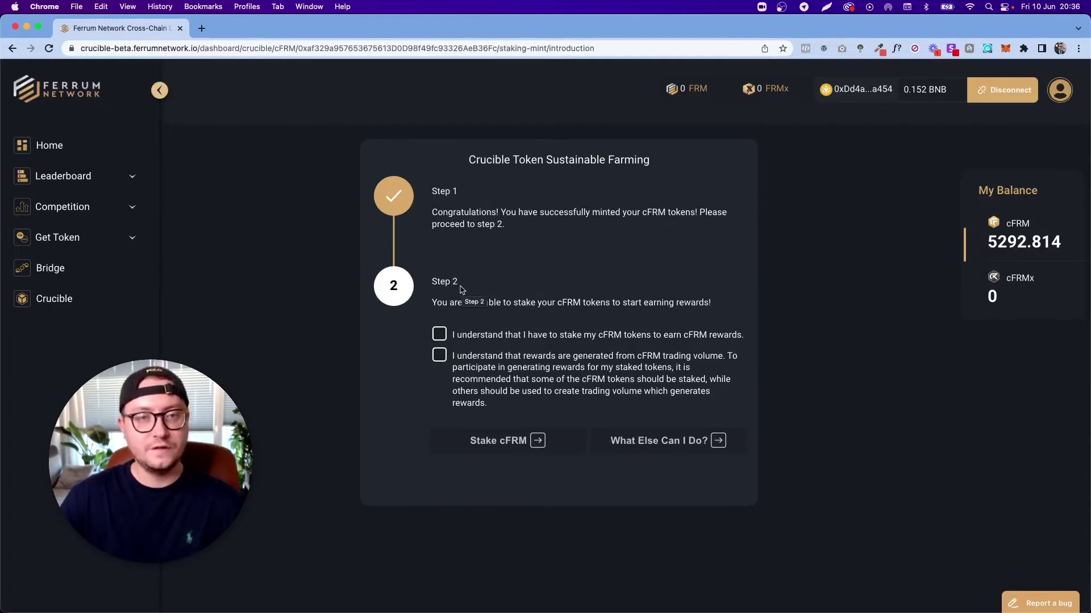
click(441, 335)
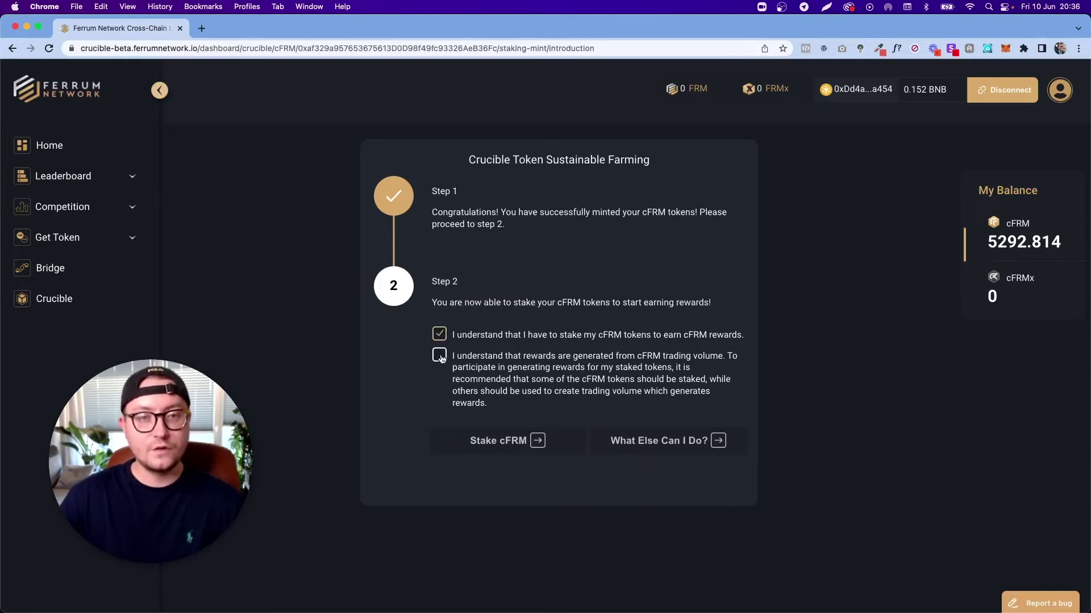
click(440, 356)
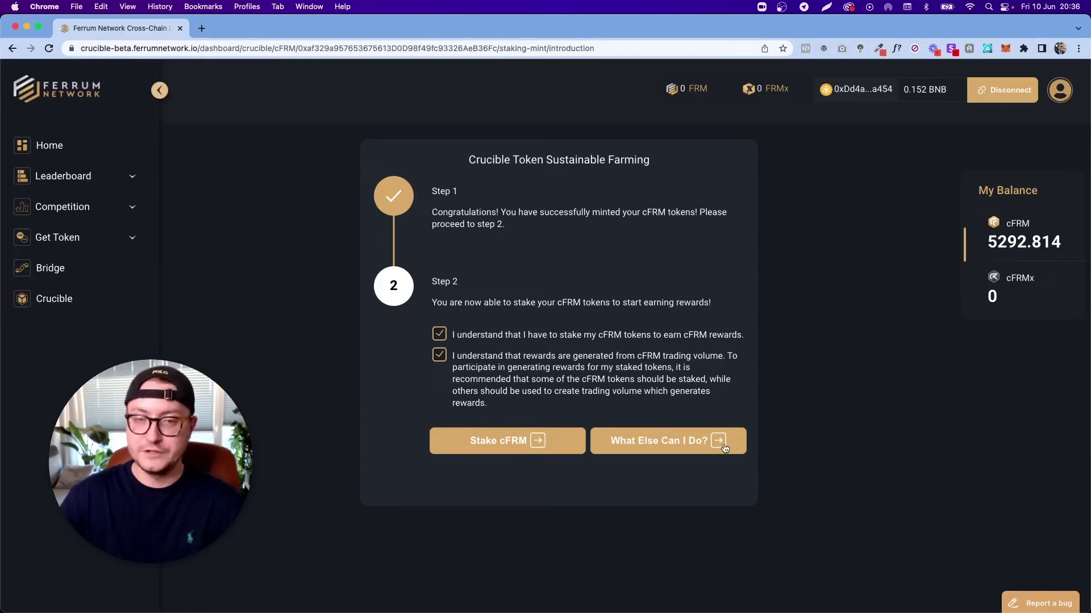
click(508, 447)
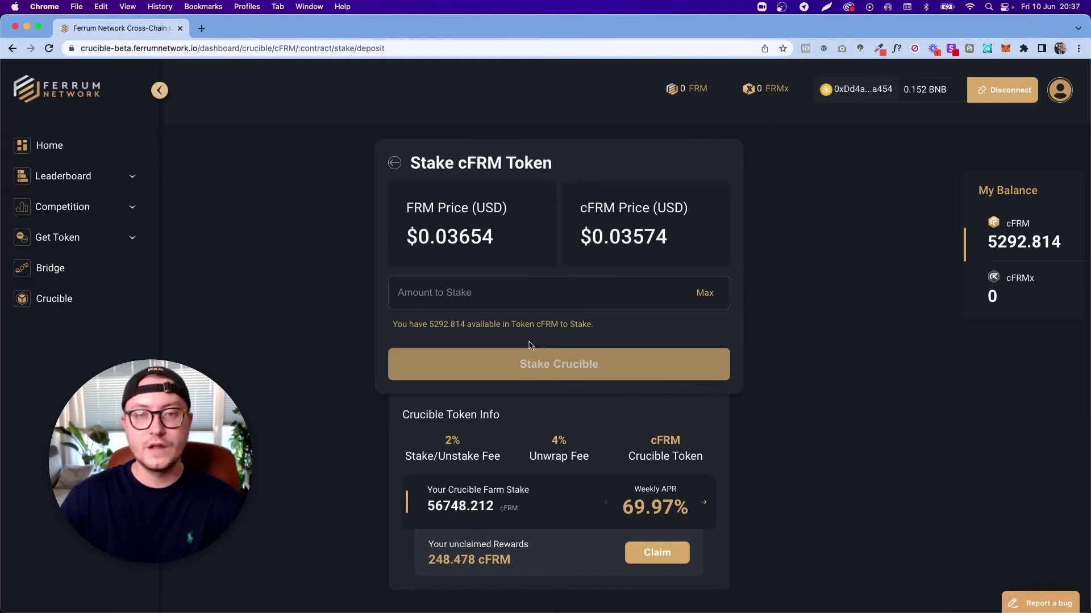
Check the cFRM balance and stake the maximum available amount in the Crucible farm
drag(983, 238, 1060, 242)
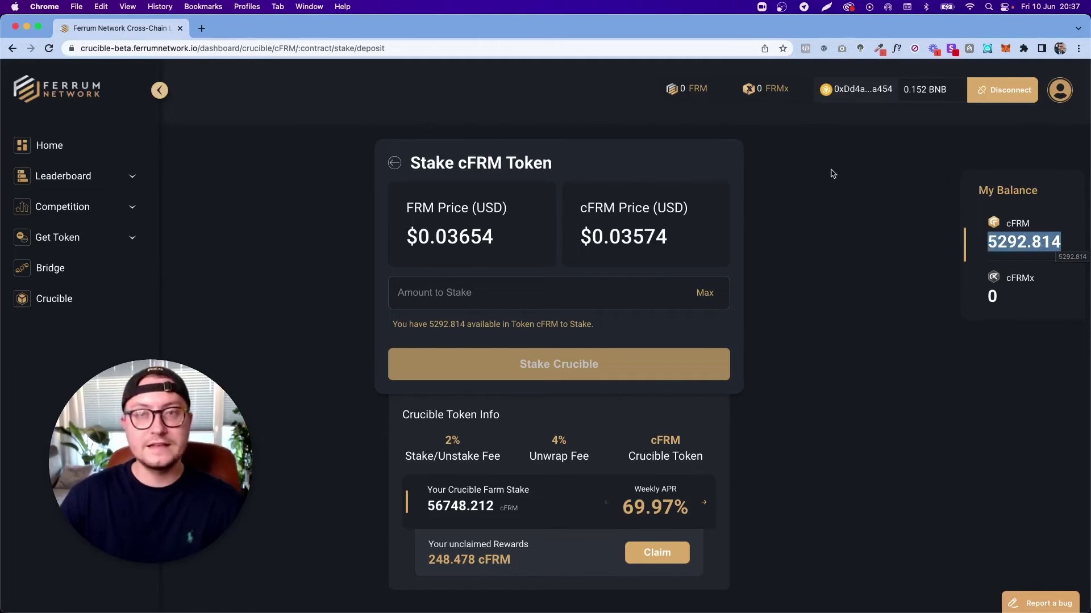
click(788, 267)
click(711, 298)
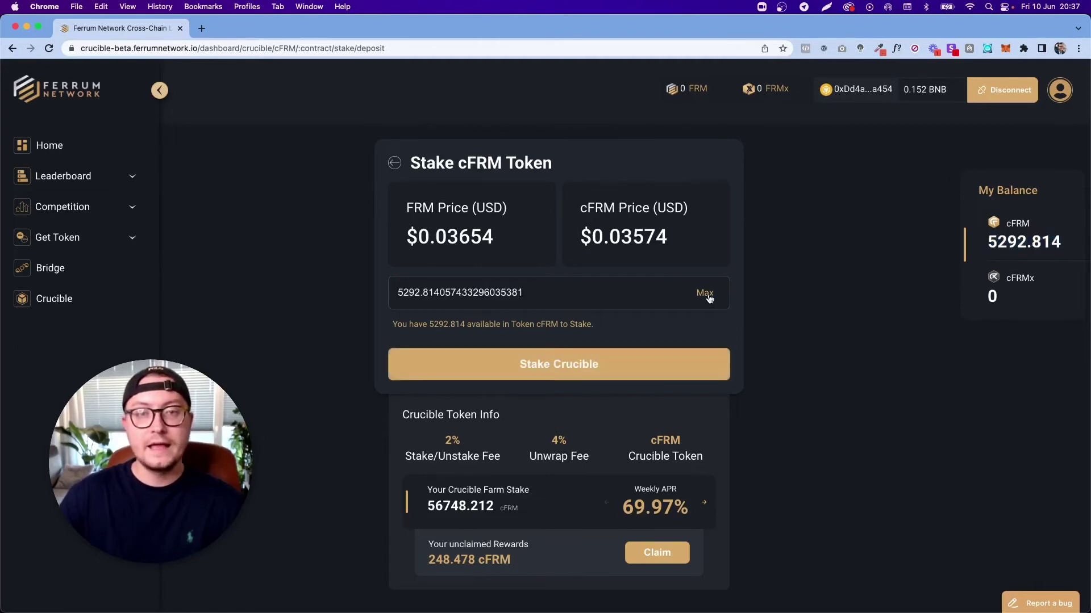
click(599, 373)
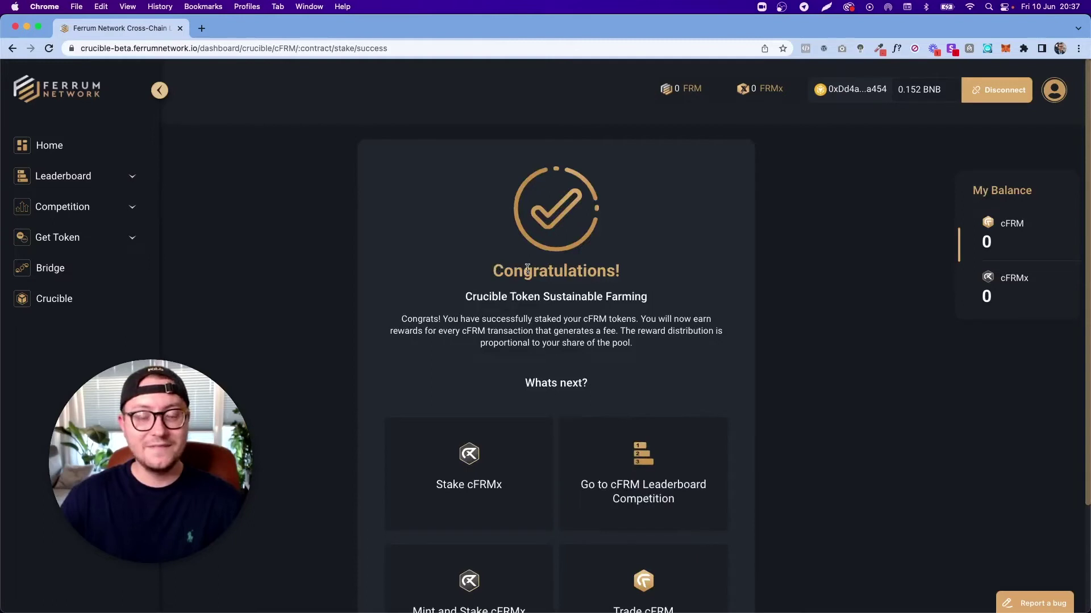
Review the follow-up options after staking, return to the Crucible dashboard and check the cFRM farm's deposit
scroll(650, 258, down, 3)
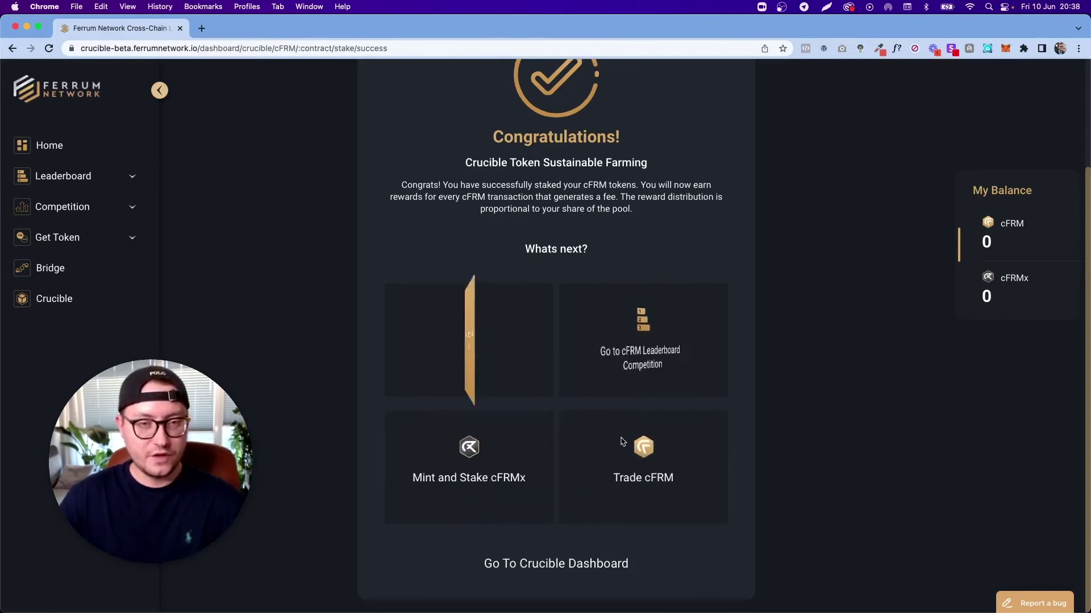
click(579, 561)
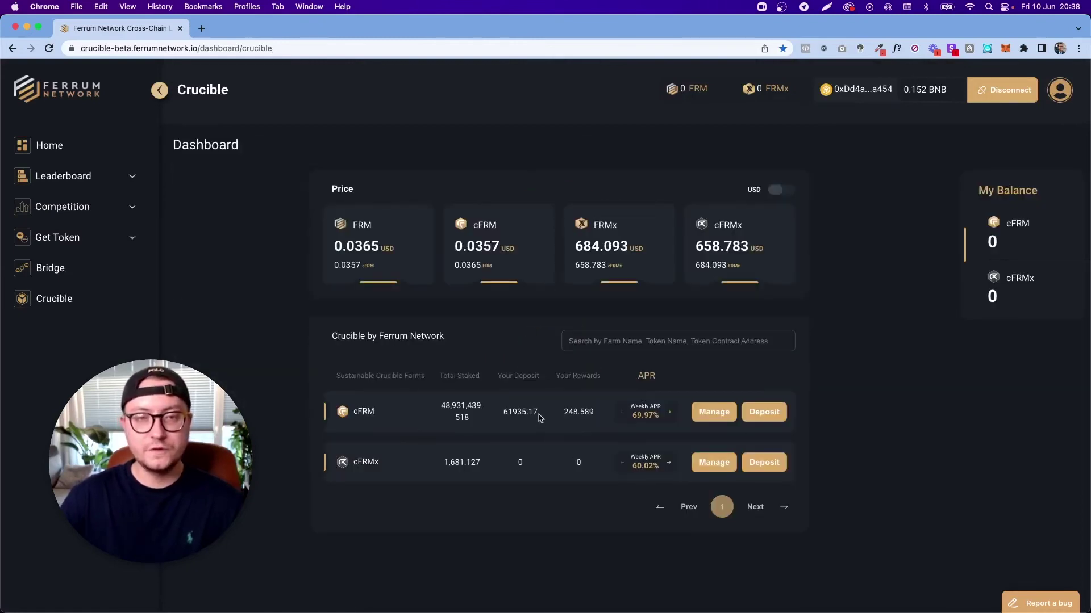
drag(540, 418, 507, 413)
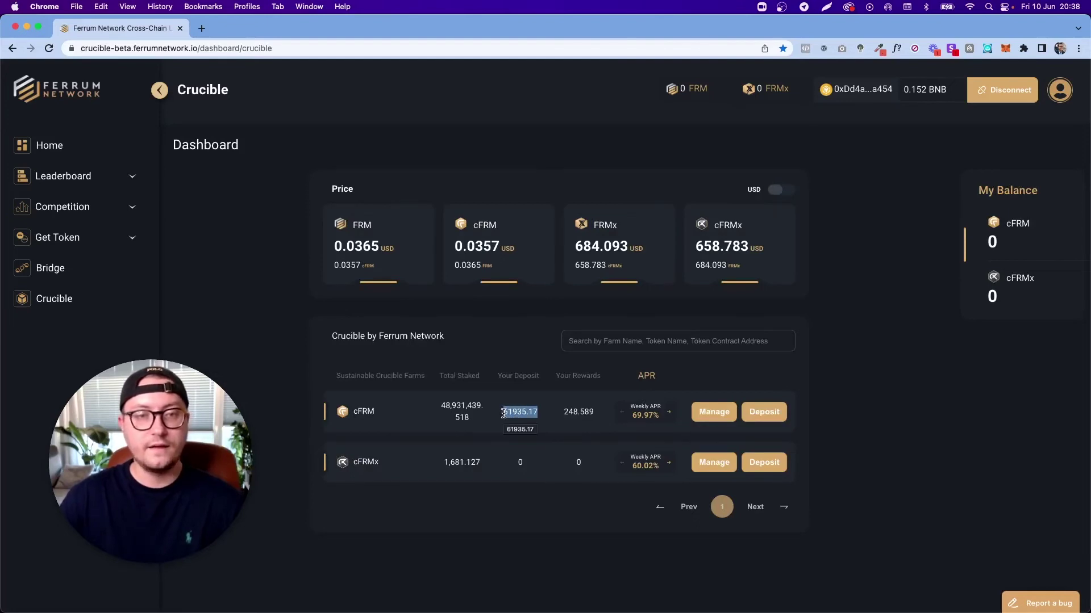
Check the cFRM farm's accrued rewards, then open the farm's management page past the introduction
click(505, 413)
drag(564, 413, 594, 413)
click(597, 414)
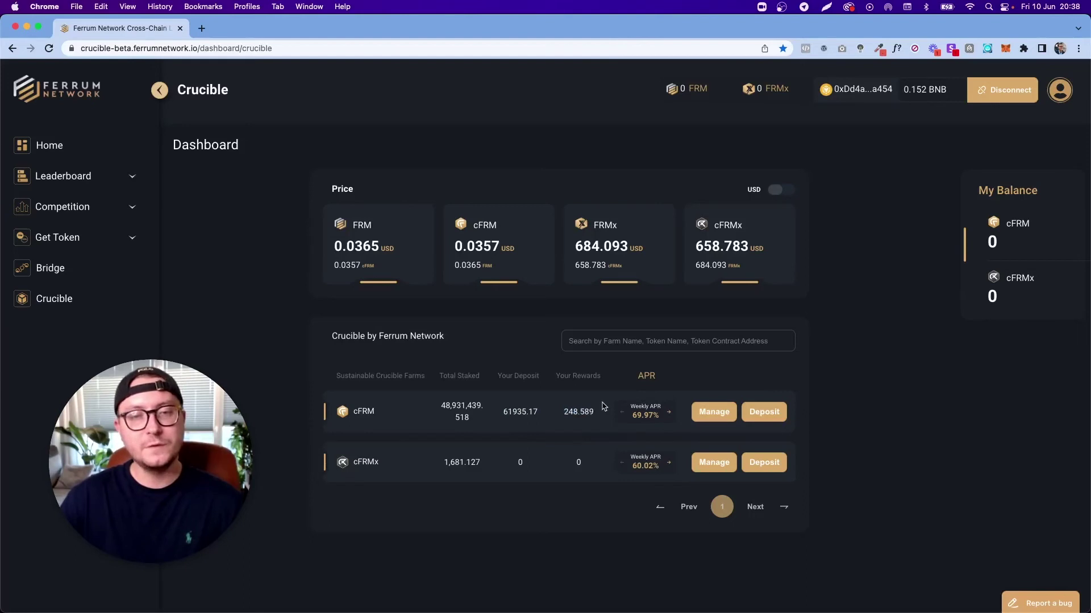
click(712, 414)
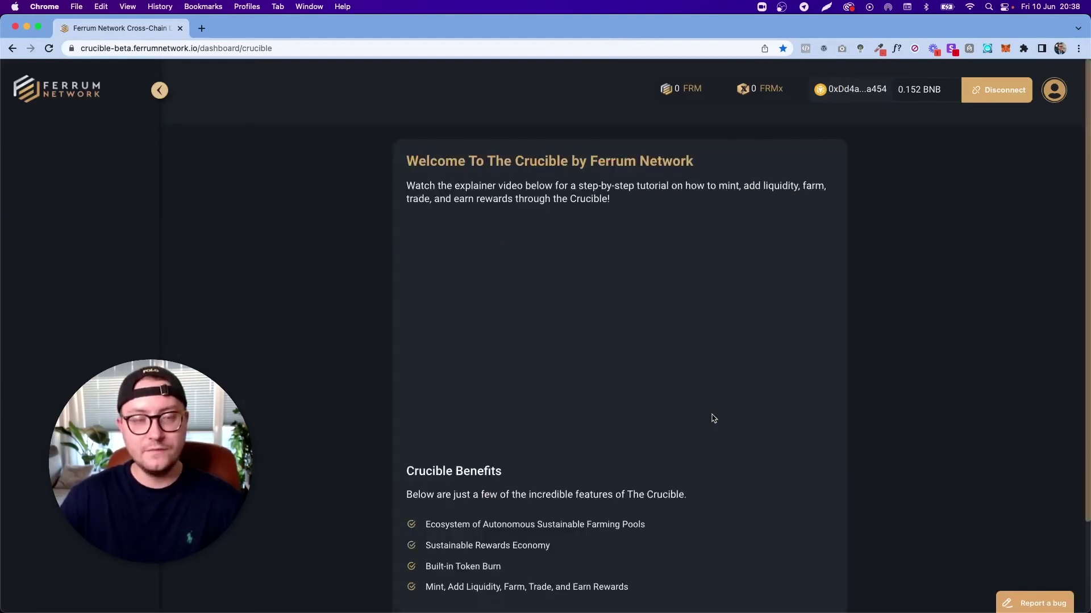
scroll(680, 421, down, 1)
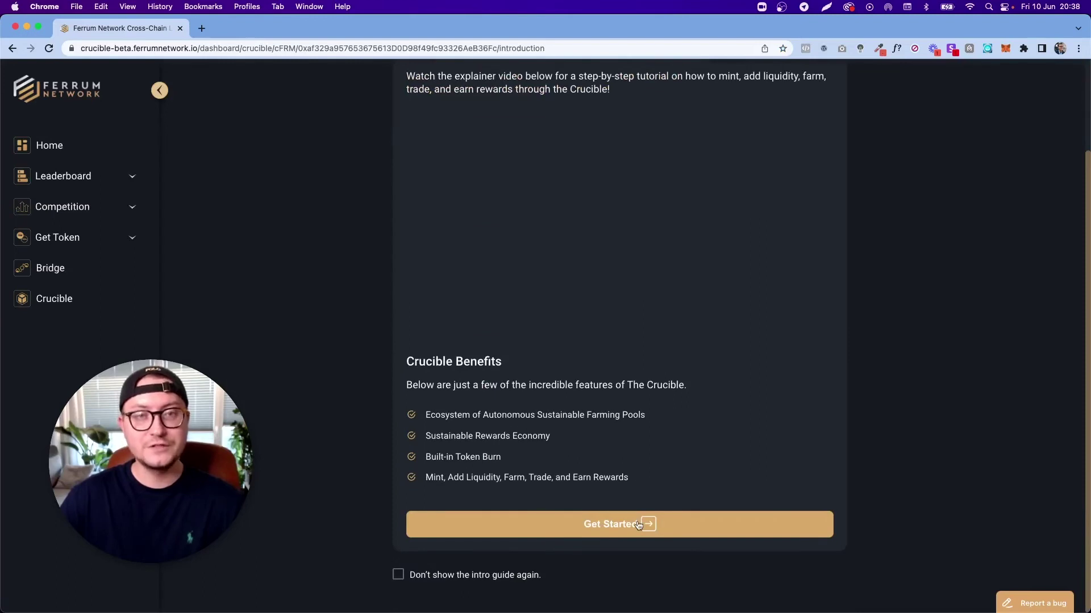
click(639, 524)
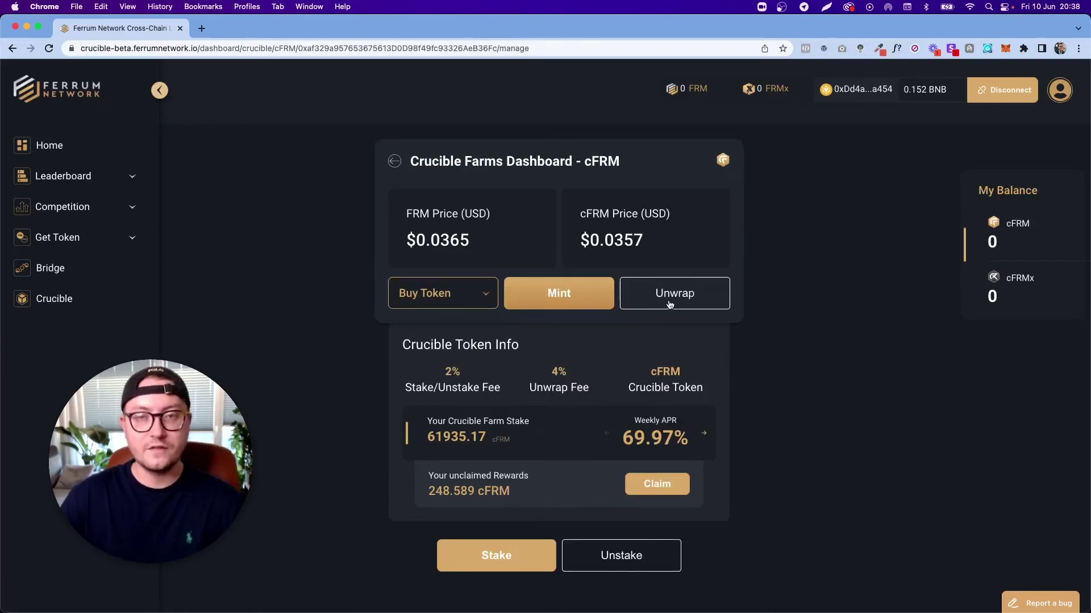
Claim the unclaimed cFRM staking rewards by withdrawing them to the wallet, and continue past the processed transaction
click(649, 488)
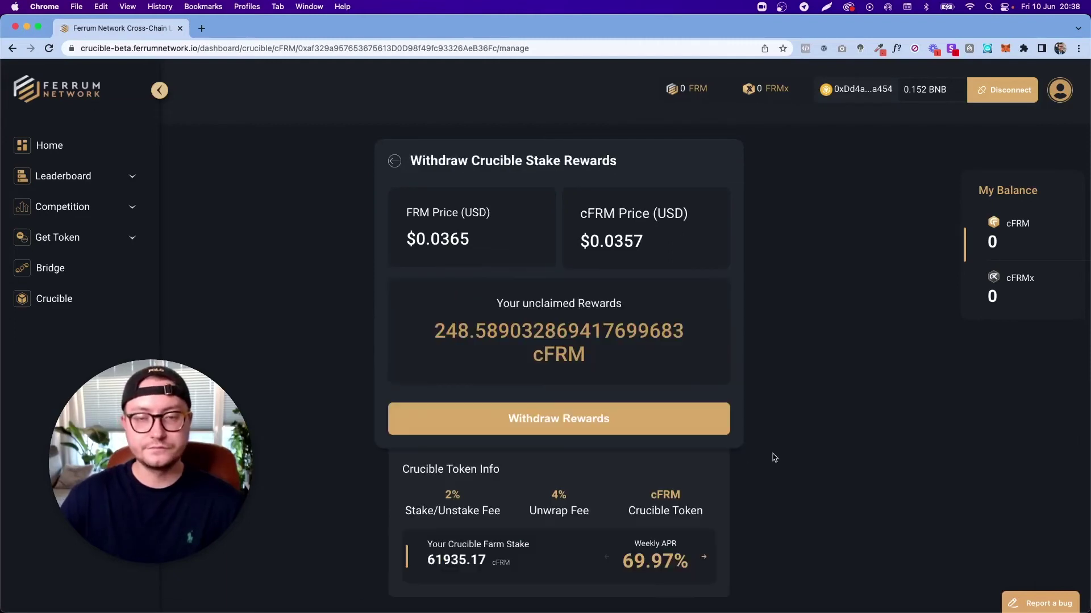
click(616, 421)
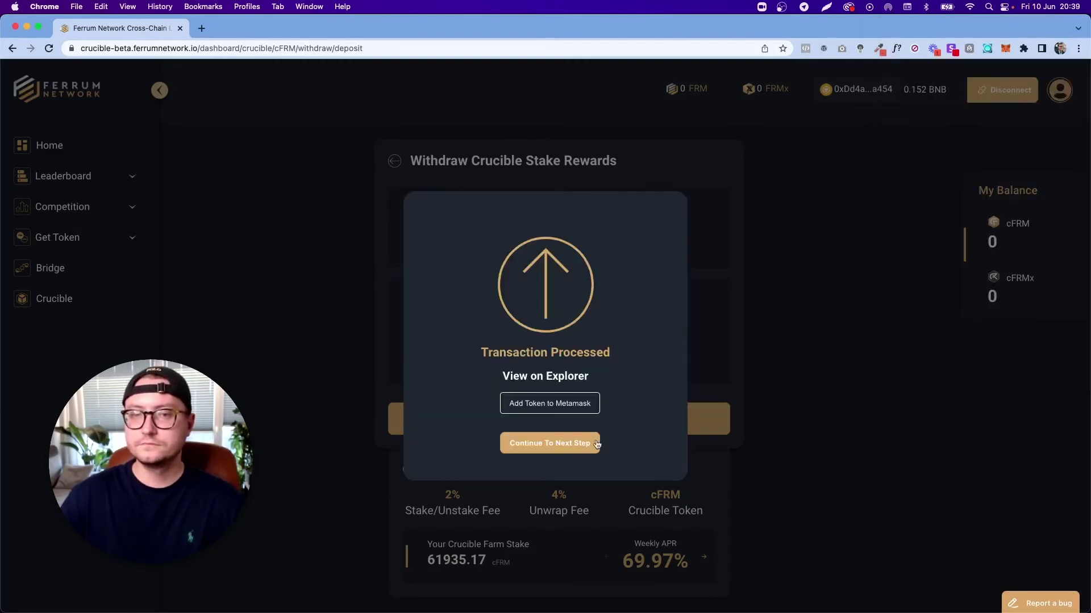
click(592, 444)
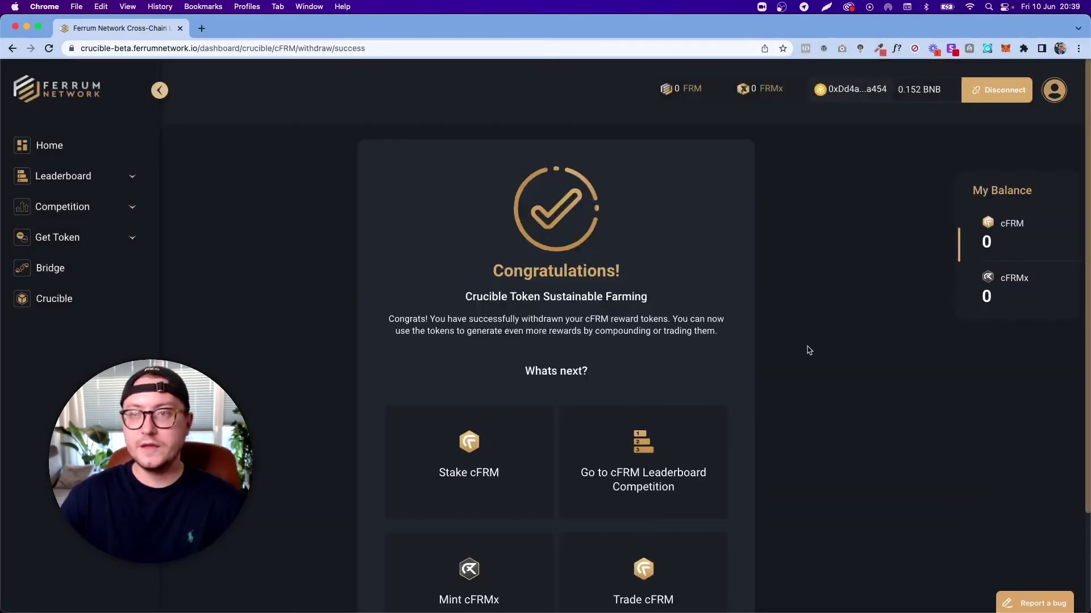
Return to the Crucible dashboard and check the wallet's cFRM balance and the cFRM farm's remaining rewards
scroll(577, 501, down, 4)
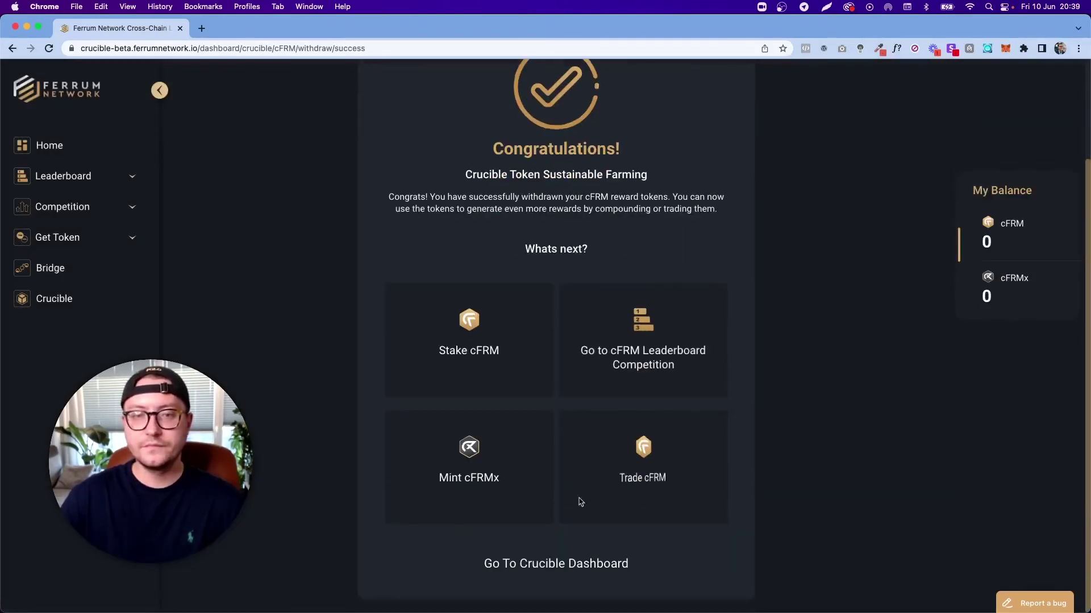
click(562, 563)
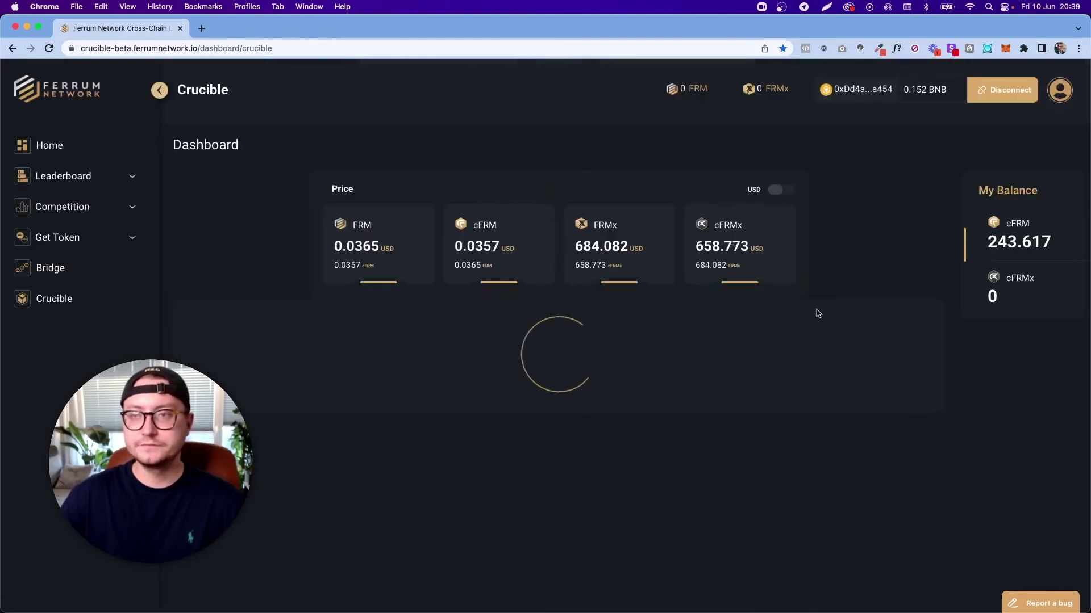
drag(986, 241, 1051, 241)
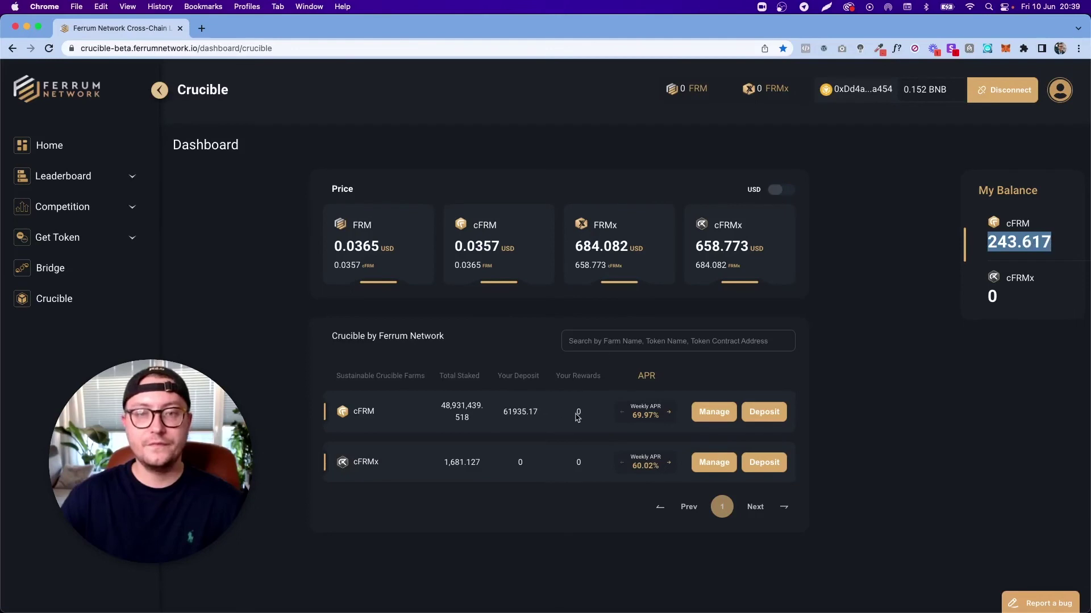
drag(576, 418, 585, 417)
drag(989, 244, 1041, 243)
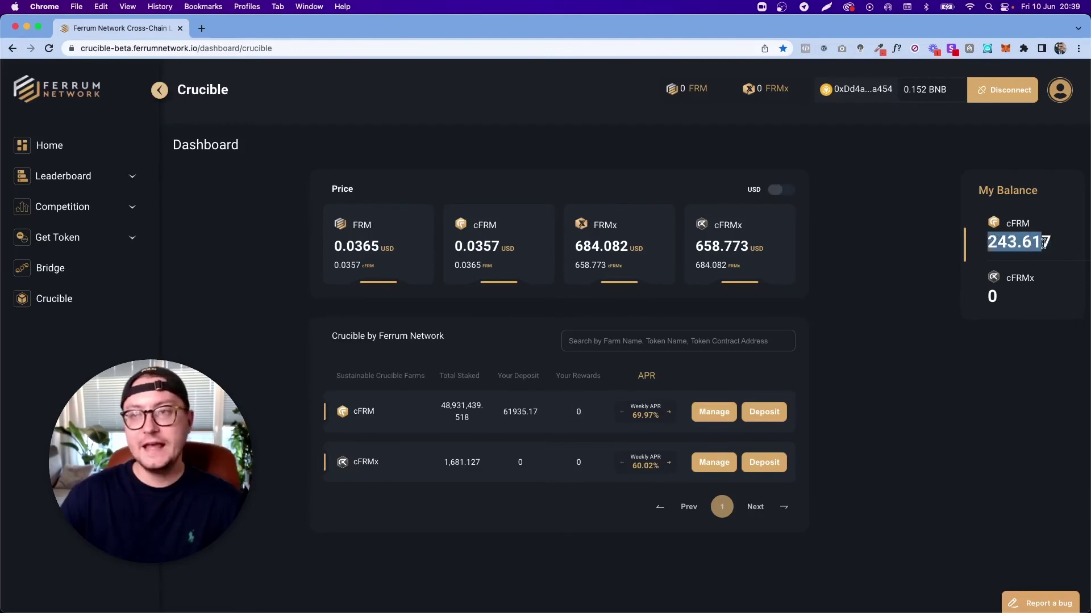
Stake the maximum available cFRM from the farm's management page, confirming the transaction in MetaMask and continuing past the processed notice
click(714, 412)
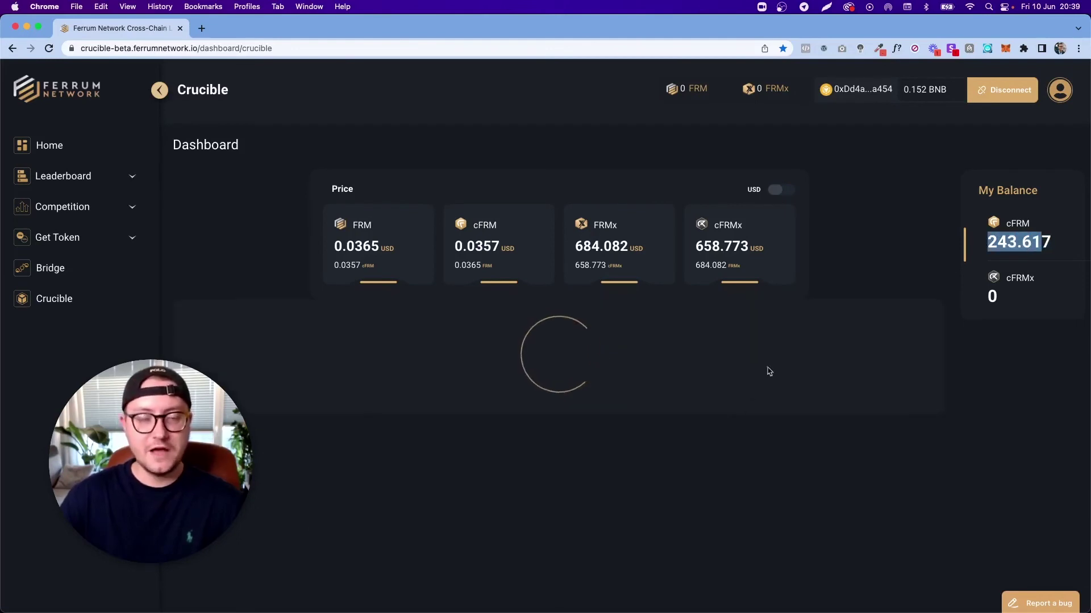
scroll(653, 443, down, 3)
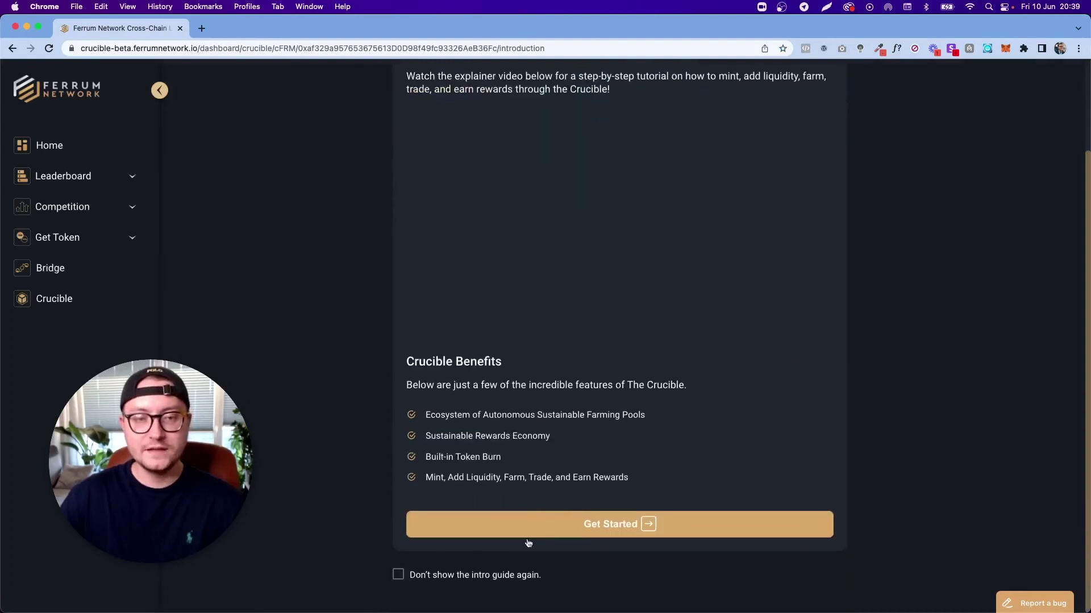
click(601, 532)
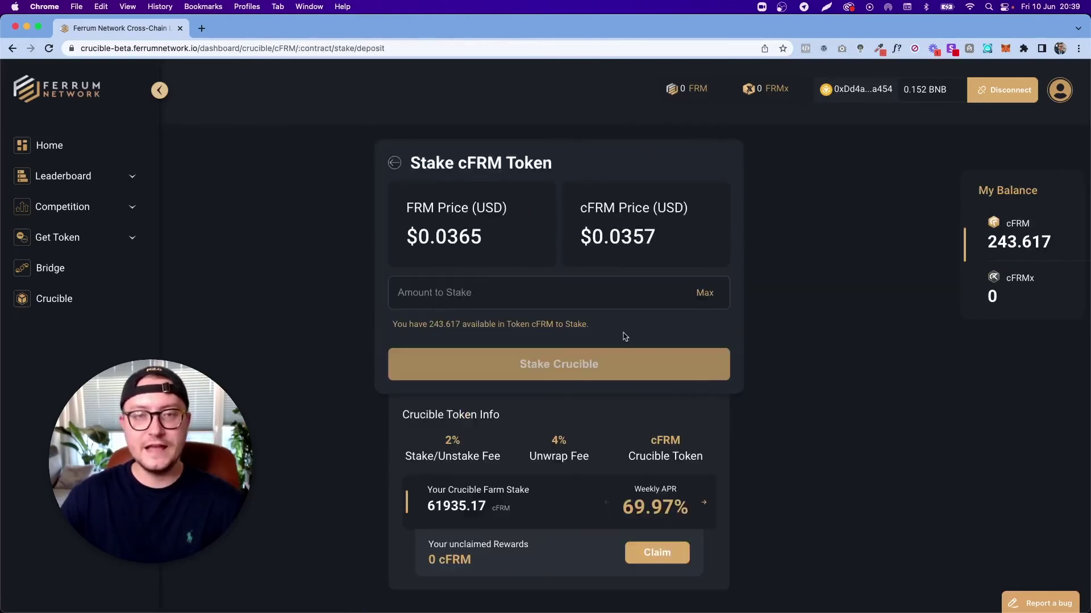
click(703, 294)
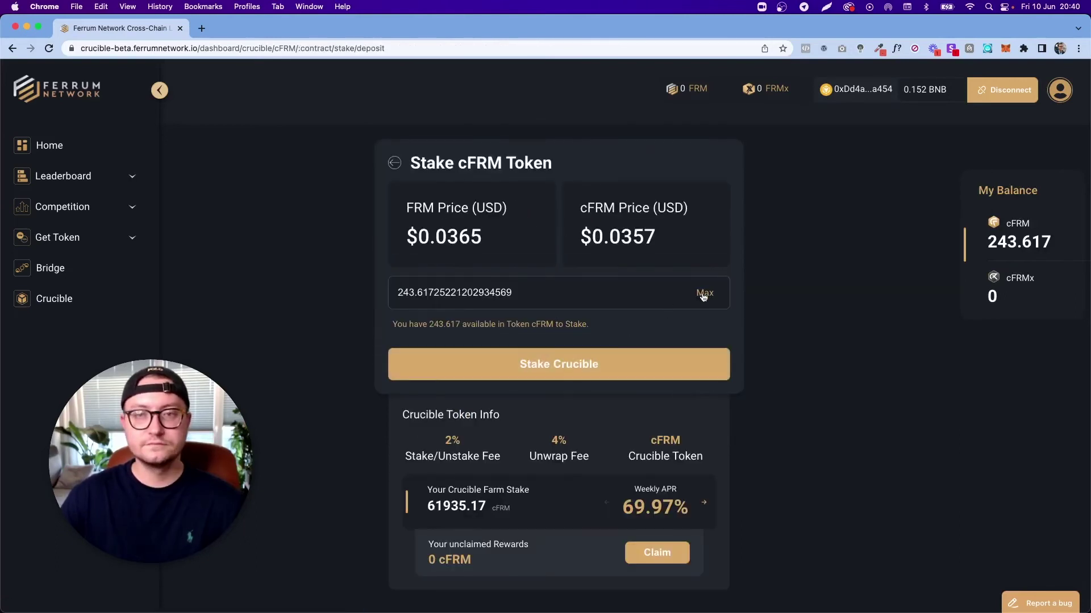
click(571, 366)
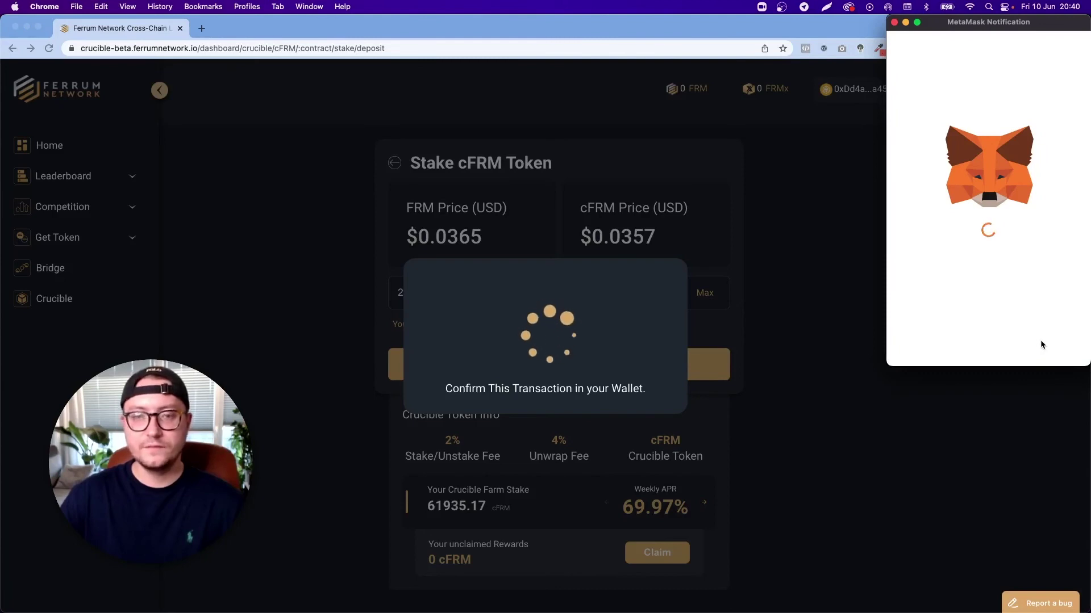
click(1039, 345)
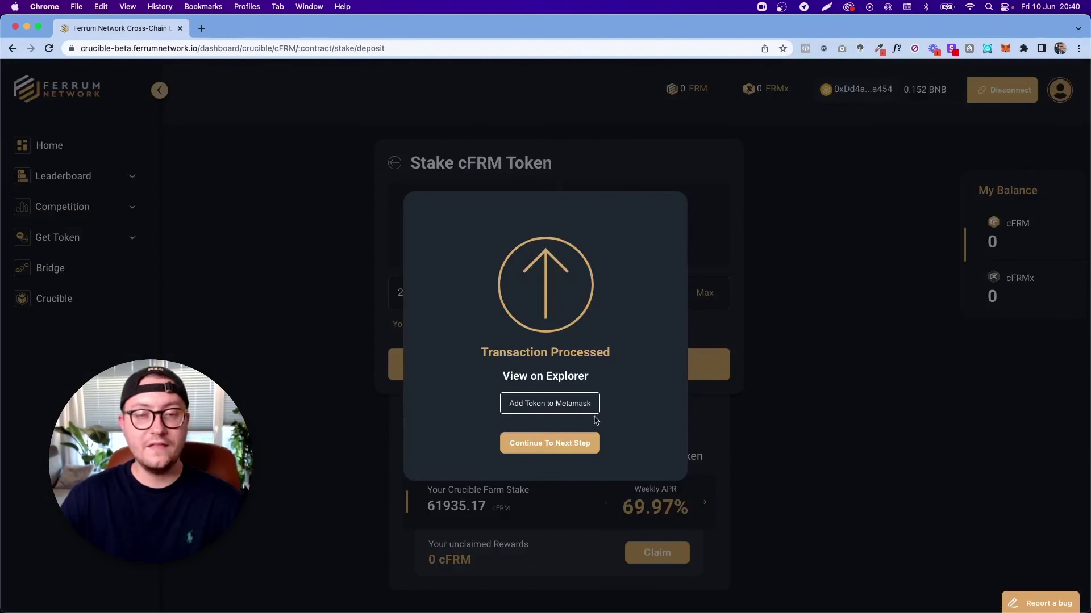
click(579, 443)
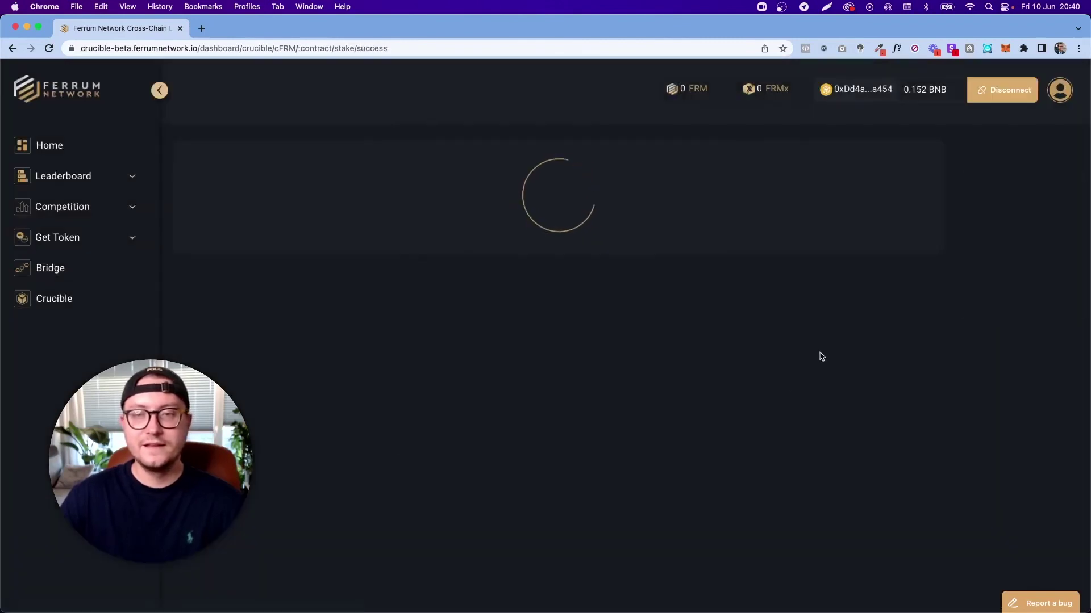
Go back to the Crucible dashboard after restaking and check the cFRM farm's deposit and rewards
scroll(820, 356, down, 3)
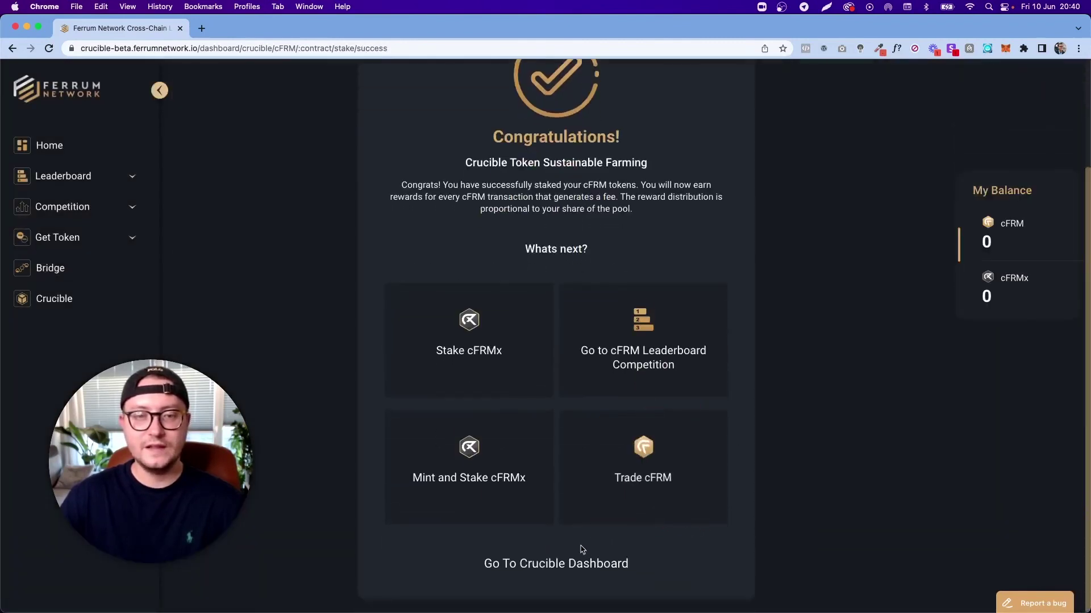
click(579, 564)
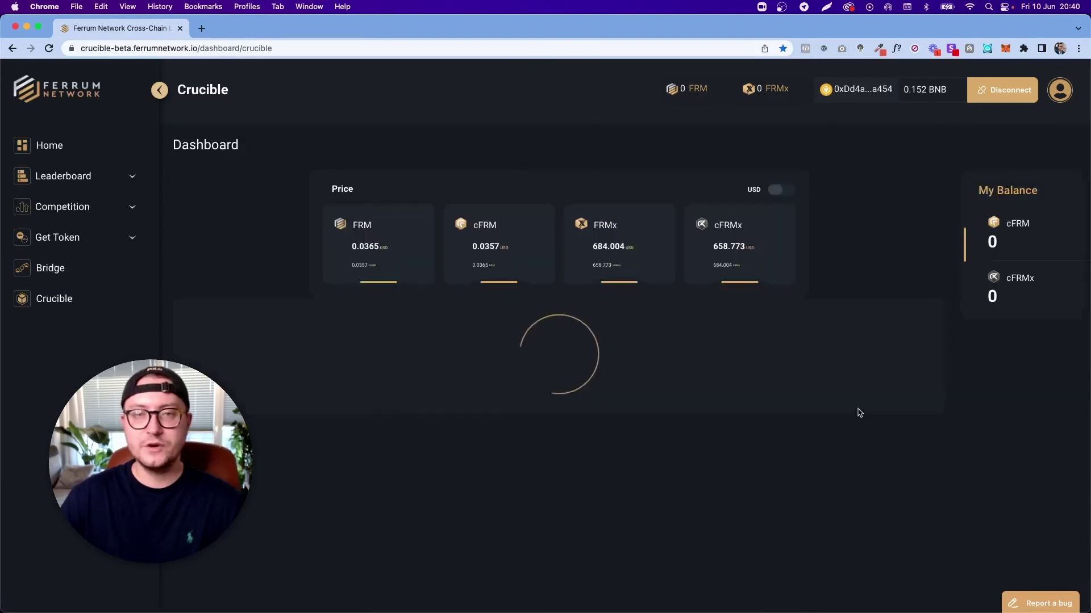
drag(554, 416, 501, 411)
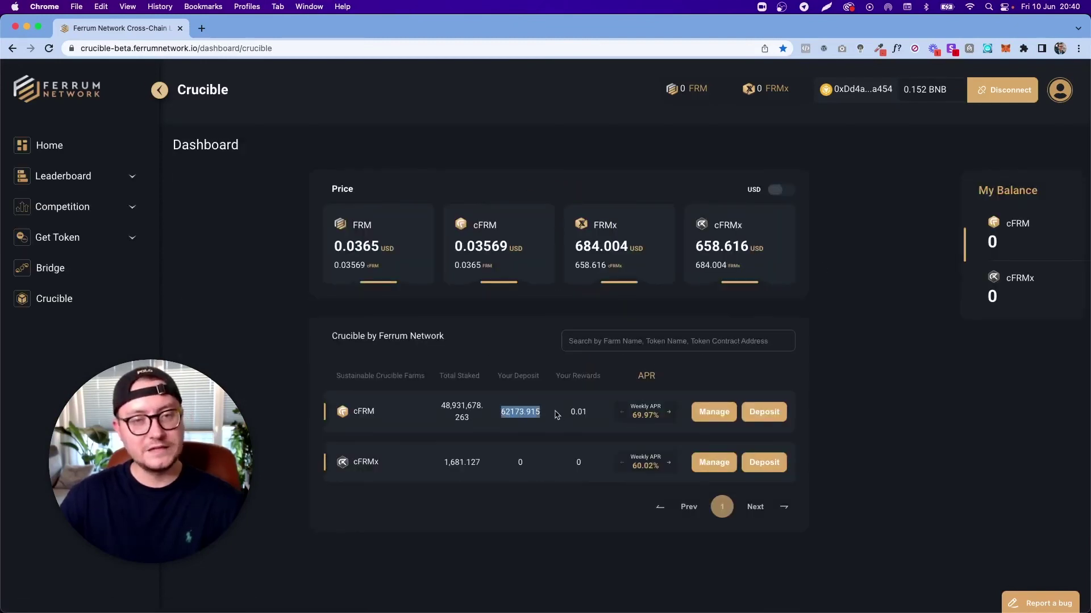
mouse_move(567, 414)
mouse_down()
mouse_move(592, 417)
mouse_move(568, 413)
mouse_up()
click(593, 416)
click(595, 414)
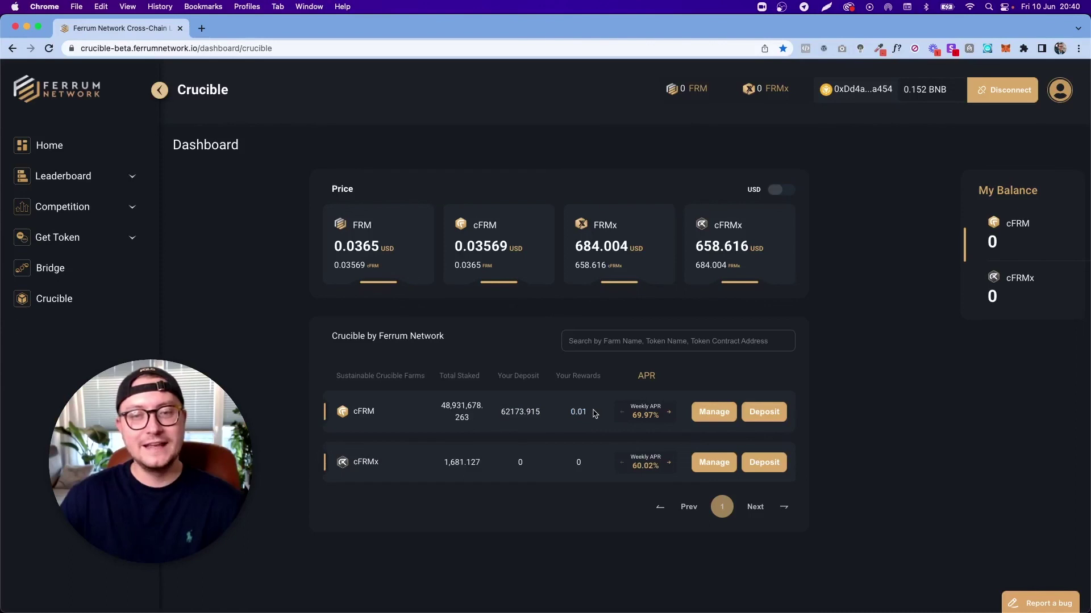